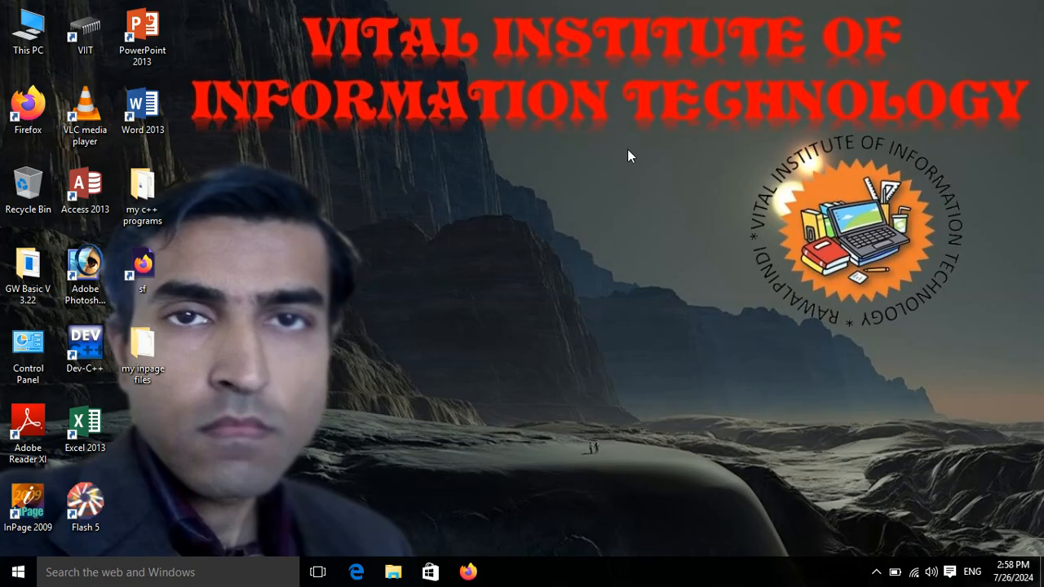
- Launch InPage 2009 from the desktop, dismiss the registry error, and request a new document
double_click(28, 502)
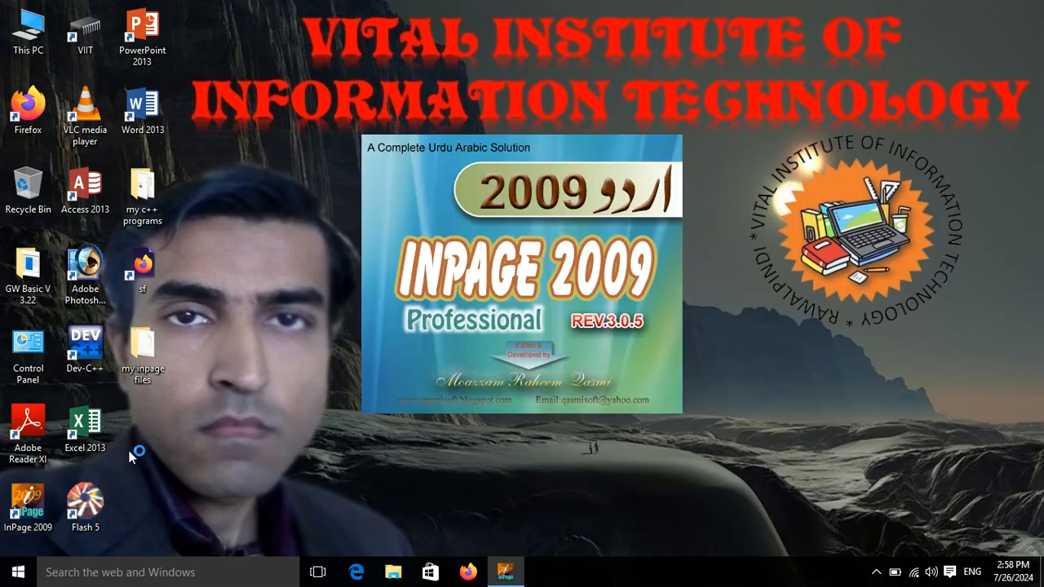
click(578, 320)
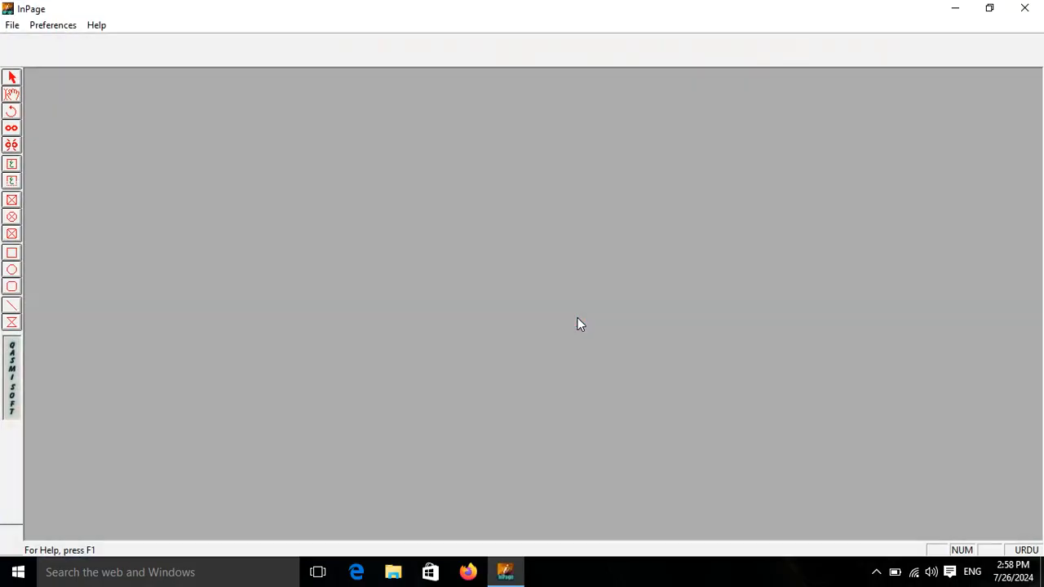
key(ctrl+n)
- Accept the New Document defaults to create the blank Untitled-1 page
key(Return)
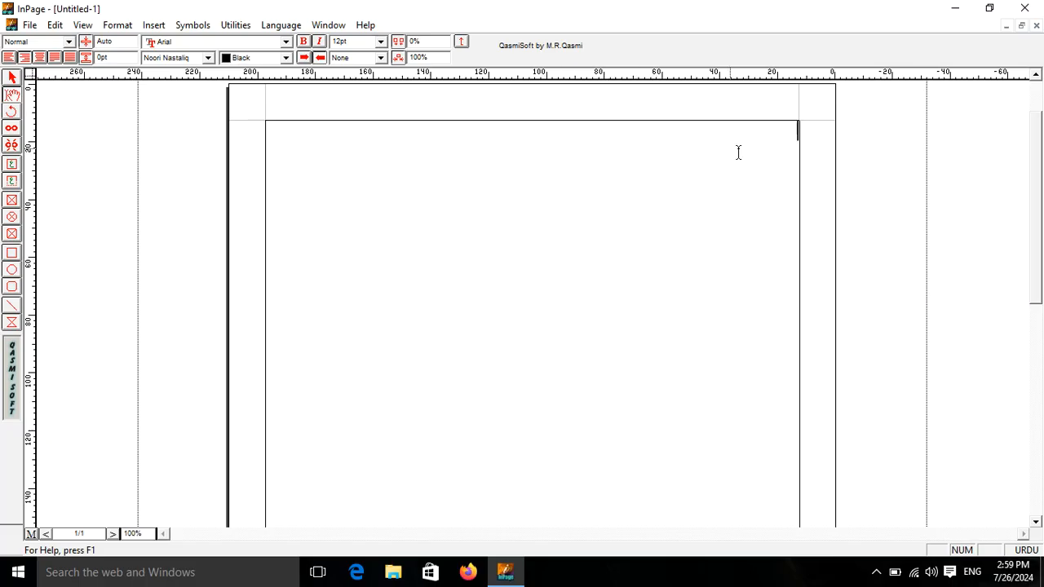
- Type the Urdu line 'مکان کرائے کے لئے خالی ہے' in the text frame and select it
drag(1037, 165, 1034, 139)
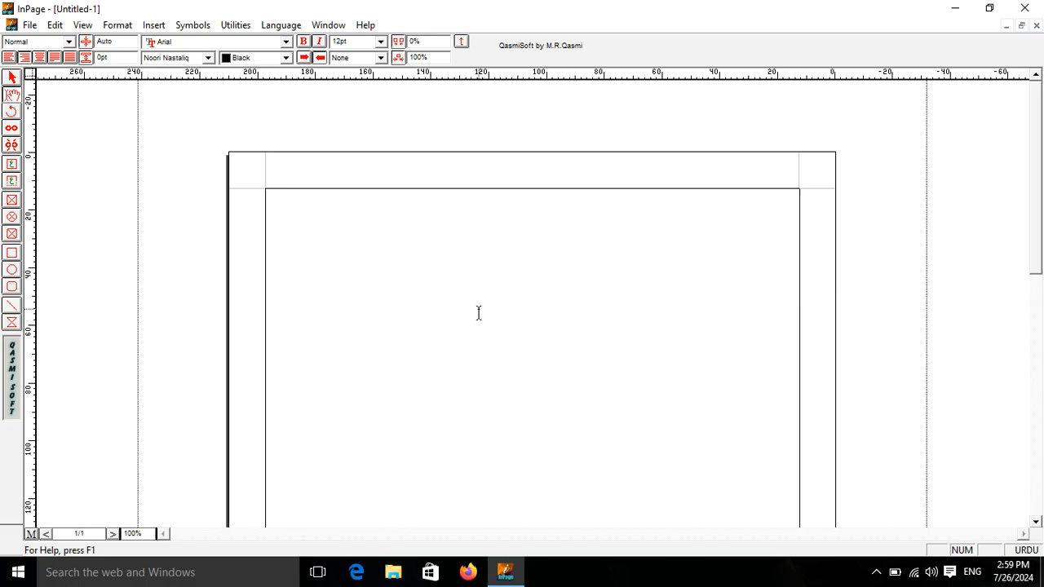
text(مکان کرائے کے لئے خالی ہے)
drag(704, 208, 819, 217)
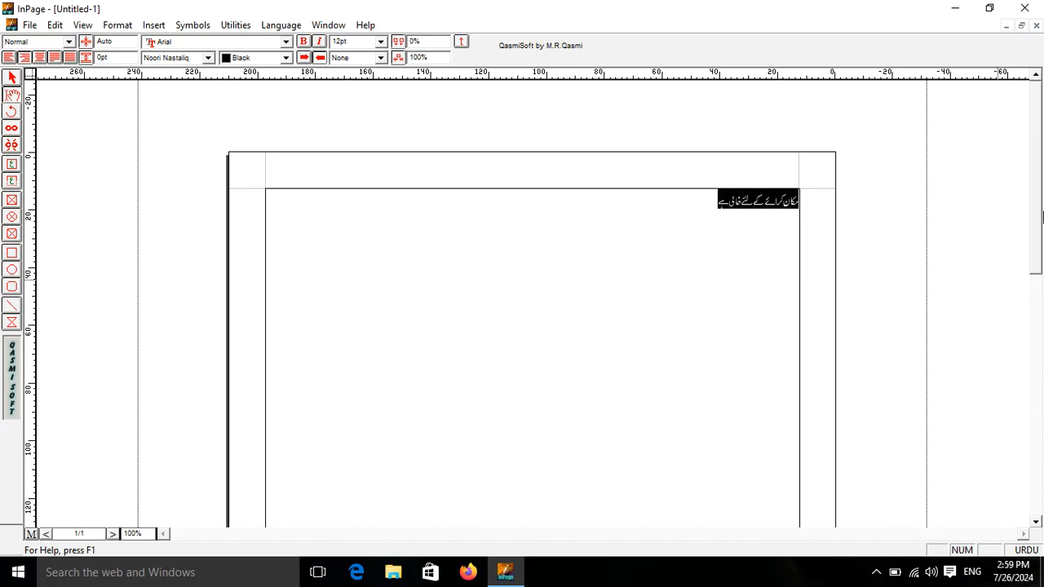
mouse_move(1038, 213)
mouse_down()
mouse_move(1042, 473)
mouse_move(1042, 222)
mouse_up()
- Change the document page to landscape, 297mm wide by 210mm high, in Format > Document
click(529, 255)
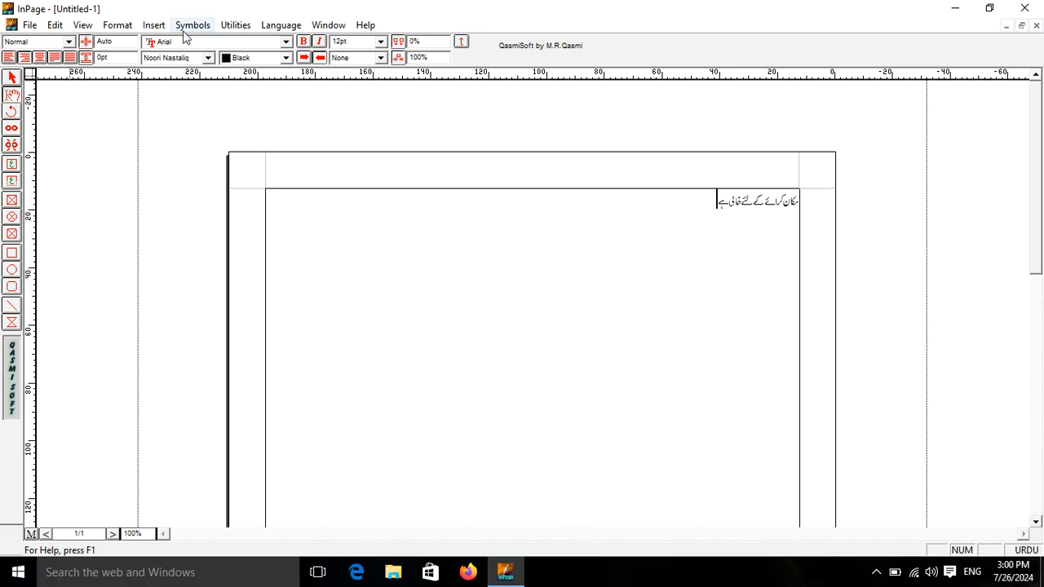
click(127, 26)
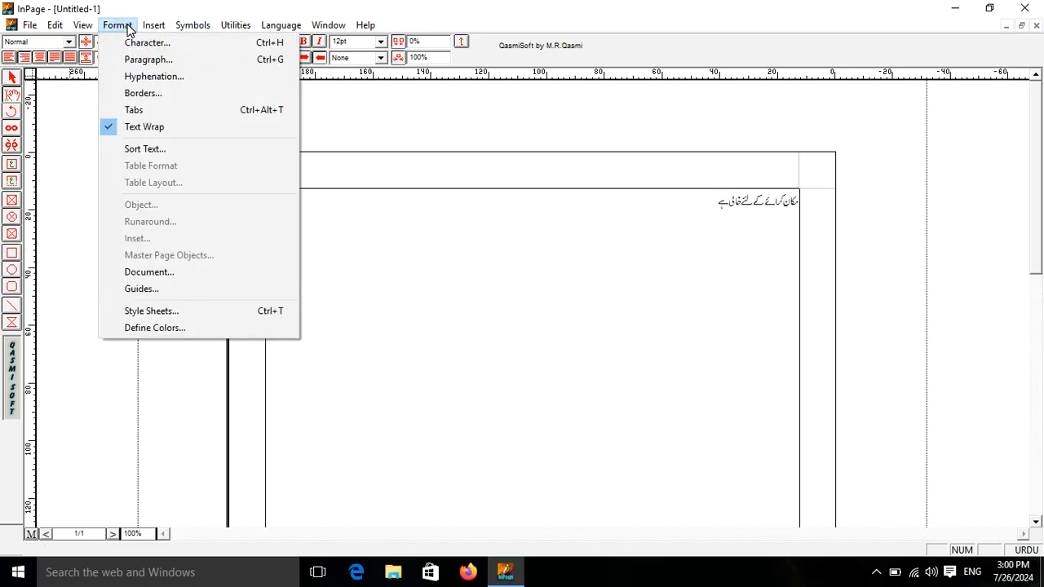
click(163, 274)
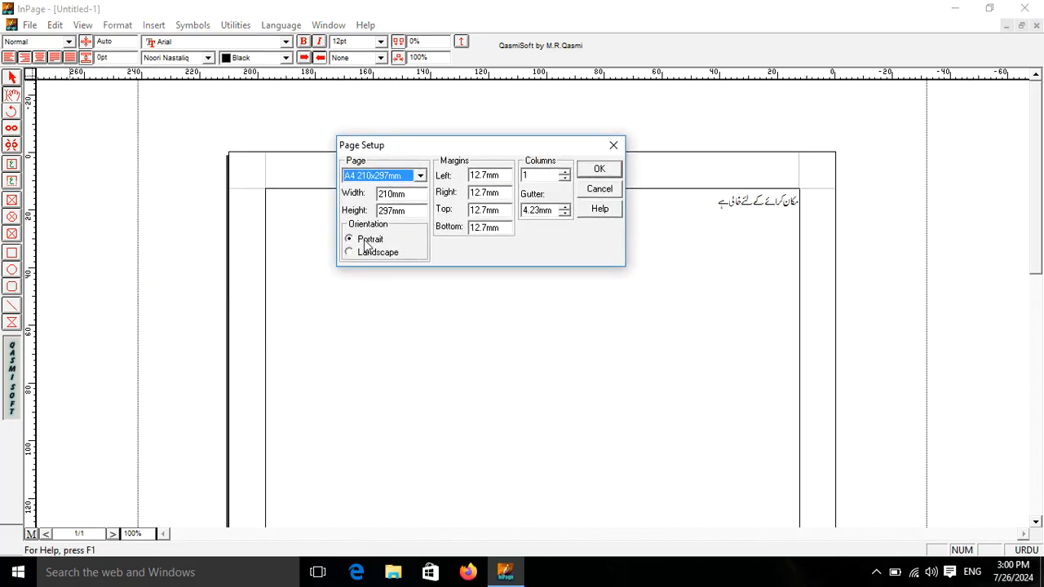
click(350, 253)
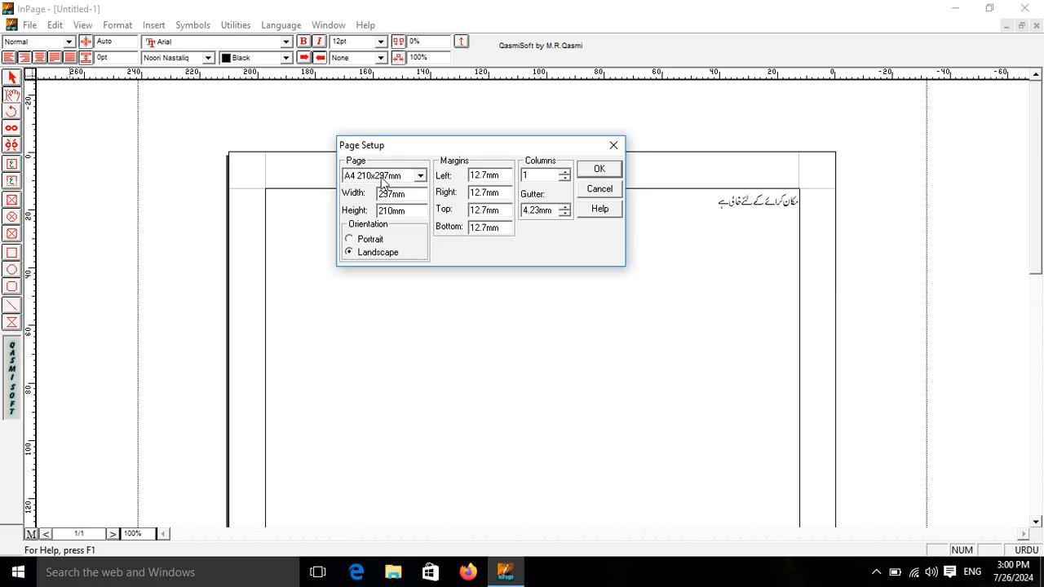
click(597, 172)
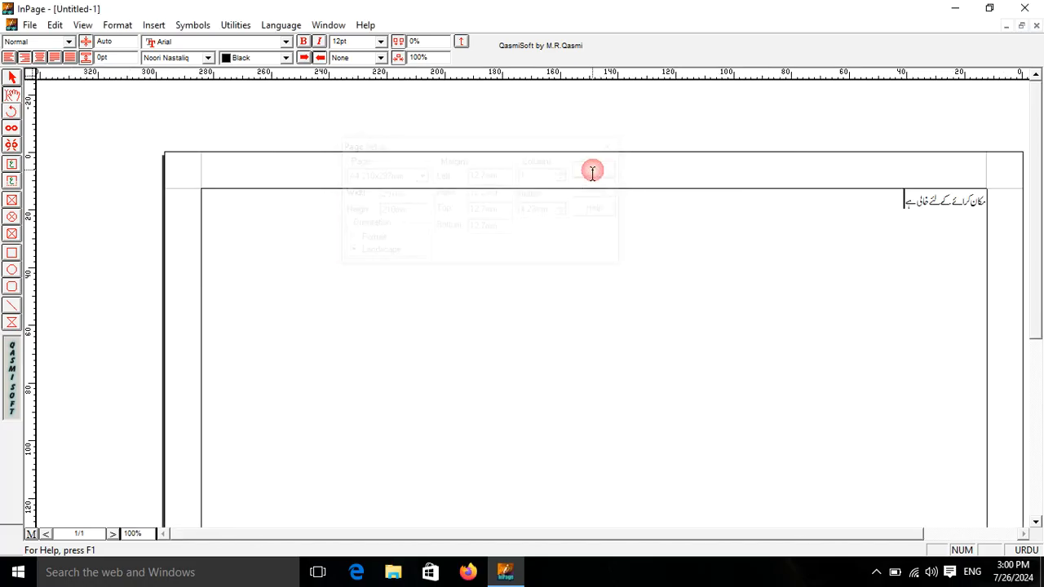
- Select the Urdu heading, enlarge its font size with F12, and centre-align it
drag(1035, 179, 1036, 344)
click(1037, 154)
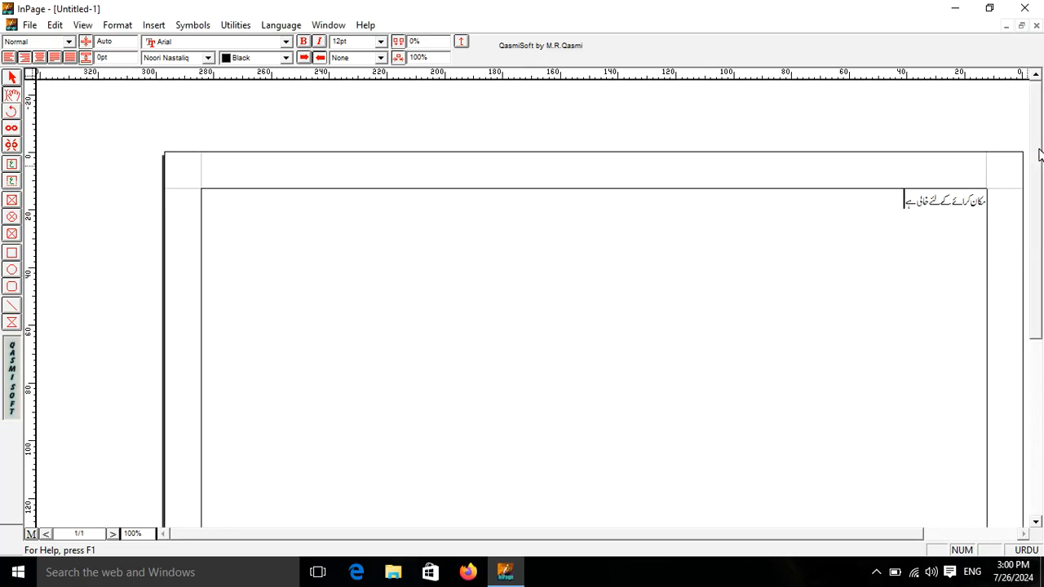
drag(905, 203, 993, 182)
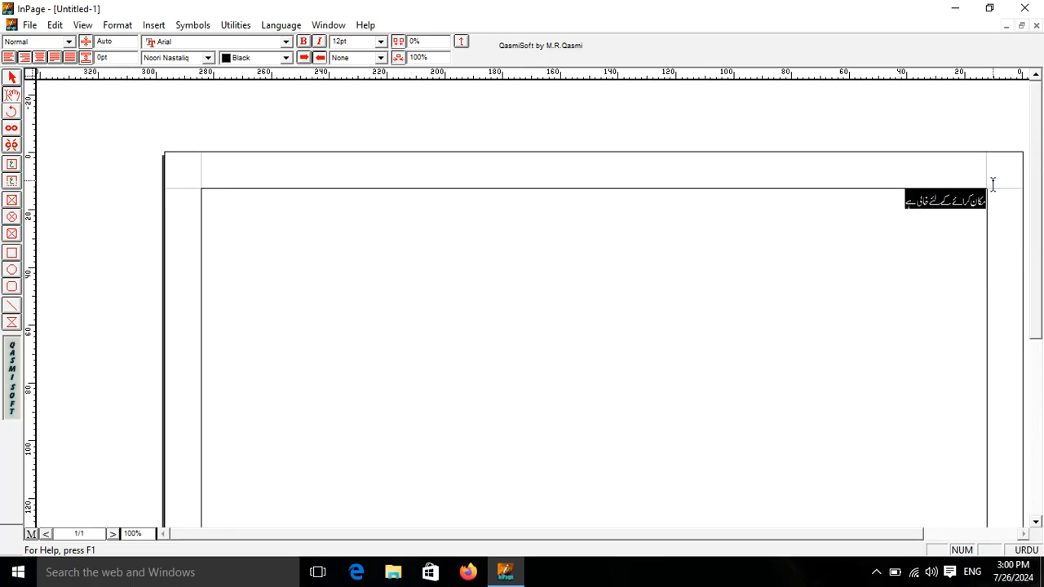
key(F12)
key(F12)
key(F12)
key(F12)
key(F12)
key(F12)
key(F12)
key(F12)
key(F12)
key(F12)
key(F12)
key(F12)
key(F12)
key(F12)
key(F12)
key(F12)
key(F12)
key(F12)
key(F12)
key(F12)
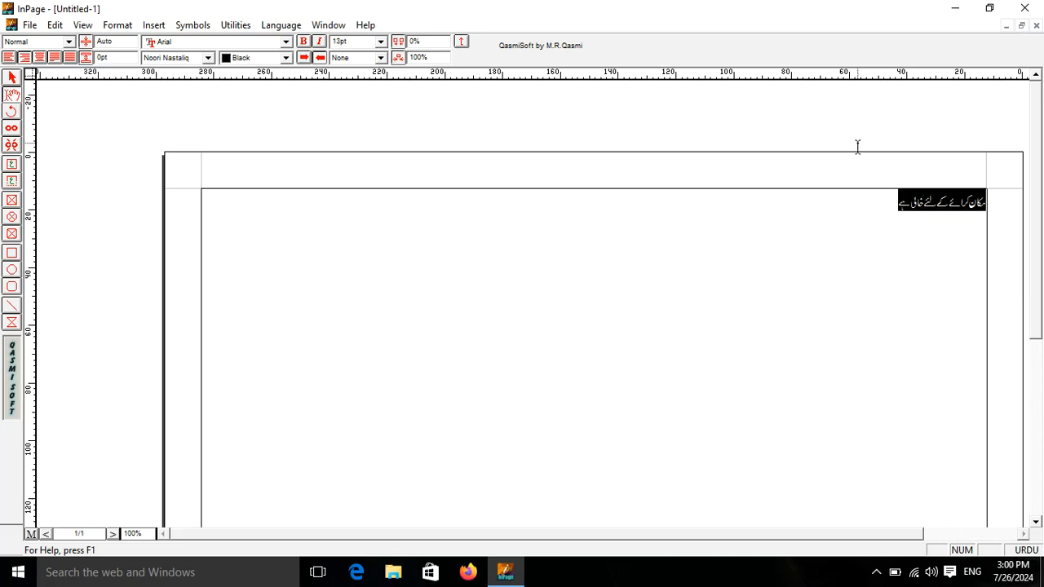
key(F12)
key(F12)
key(F12)
key(F12)
key(F12)
key(F12)
key(F12)
key(F12)
key(F12)
key(F12)
key(F12)
key(F12)
key(F12)
key(F12)
key(F12)
key(F12)
key(F12)
key(F12)
key(F12)
key(F12)
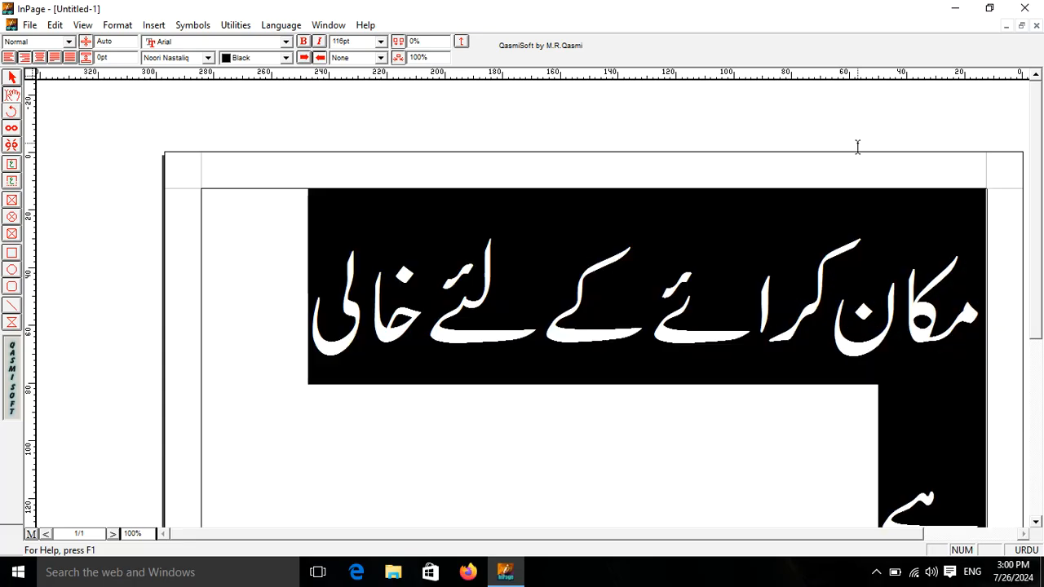
key(F12)
key(F12)
key(F12)
key(F12)
key(F12)
key(F12)
key(F12)
key(F12)
key(F12)
key(F12)
key(F12)
key(F12)
key(F12)
key(F12)
key(F12)
key(F12)
key(F12)
key(F12)
key(F12)
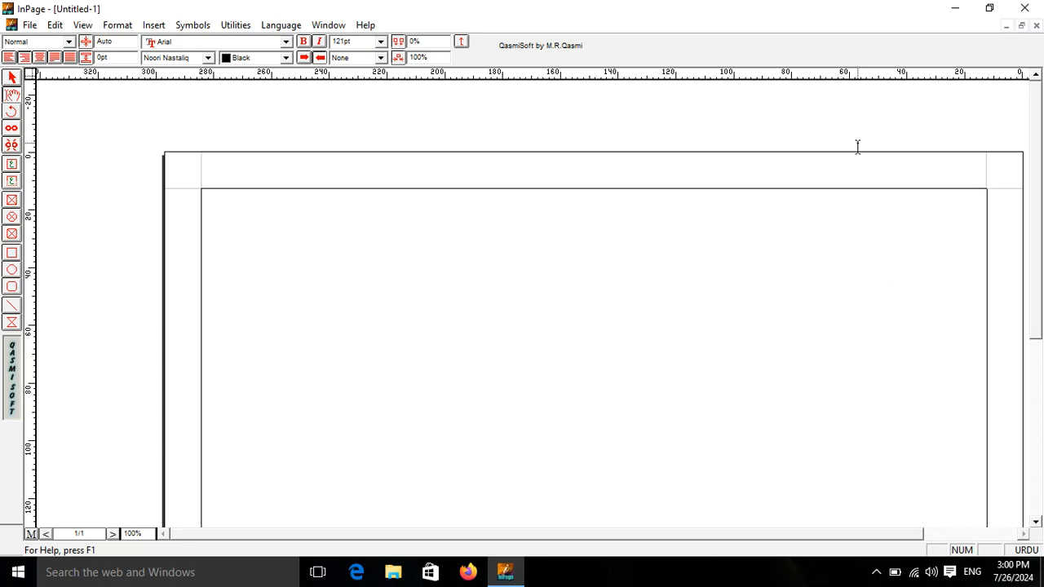
key(F12)
key(F12)
key(F12)
key(F12)
key(F12)
key(F12)
key(F12)
key(F12)
key(F12)
key(F12)
key(F12)
key(F12)
key(F12)
key(F12)
key(F12)
key(F12)
key(F12)
key(F12)
key(F12)
key(F12)
key(F12)
key(F12)
key(F12)
key(F12)
key(F12)
key(F12)
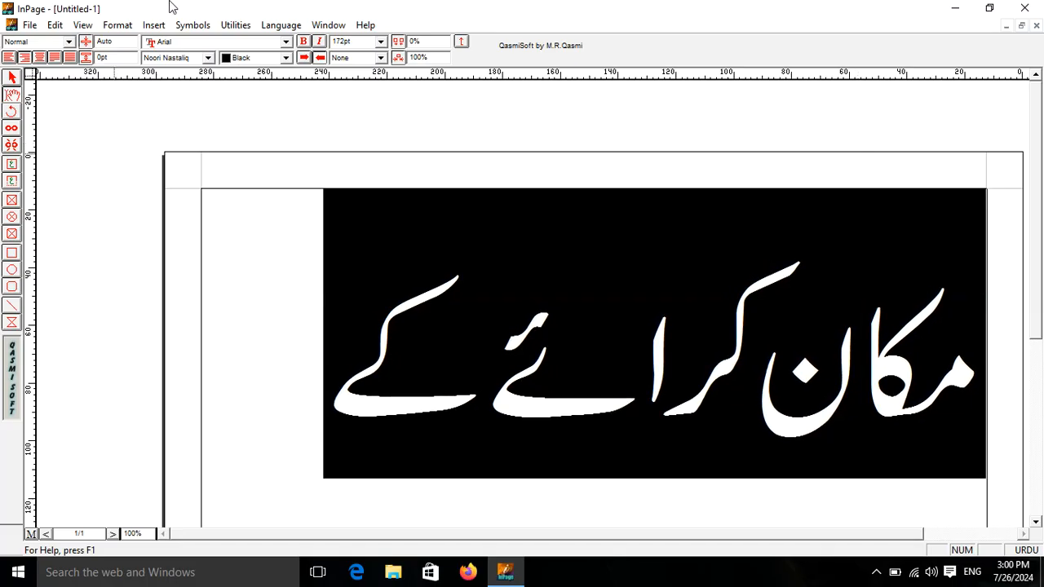
click(39, 57)
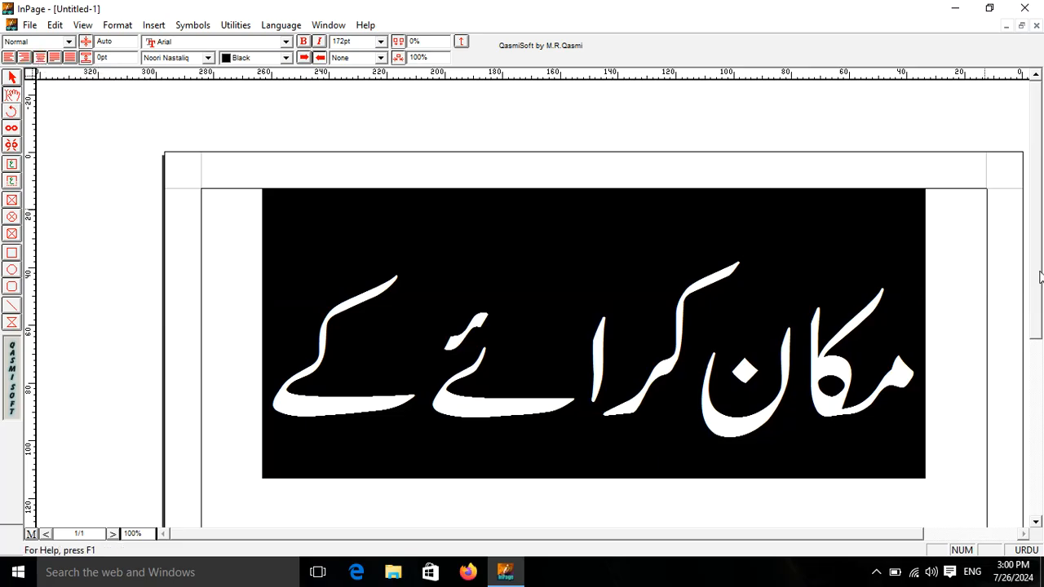
- Shrink the heading to 113pt so it fits on one line, then deselect it
drag(1040, 278, 1038, 372)
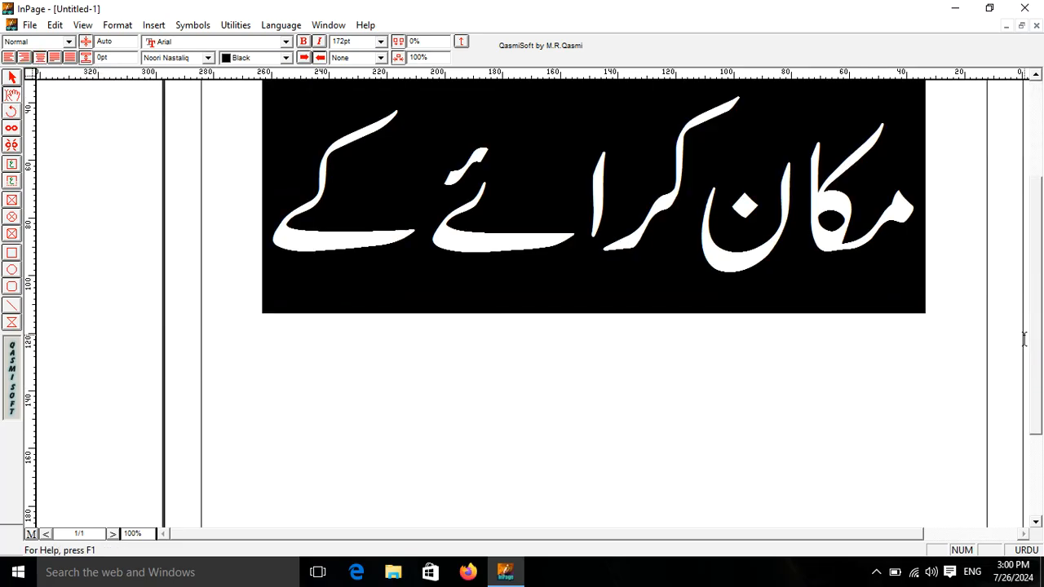
key(F11)
key(F11)
key(F11)
key(F11)
key(F11)
key(F11)
key(F11)
key(F11)
key(F11)
key(F11)
key(F11)
key(F11)
key(F11)
key(F11)
key(F11)
key(F11)
key(F11)
key(F11)
key(F11)
key(F11)
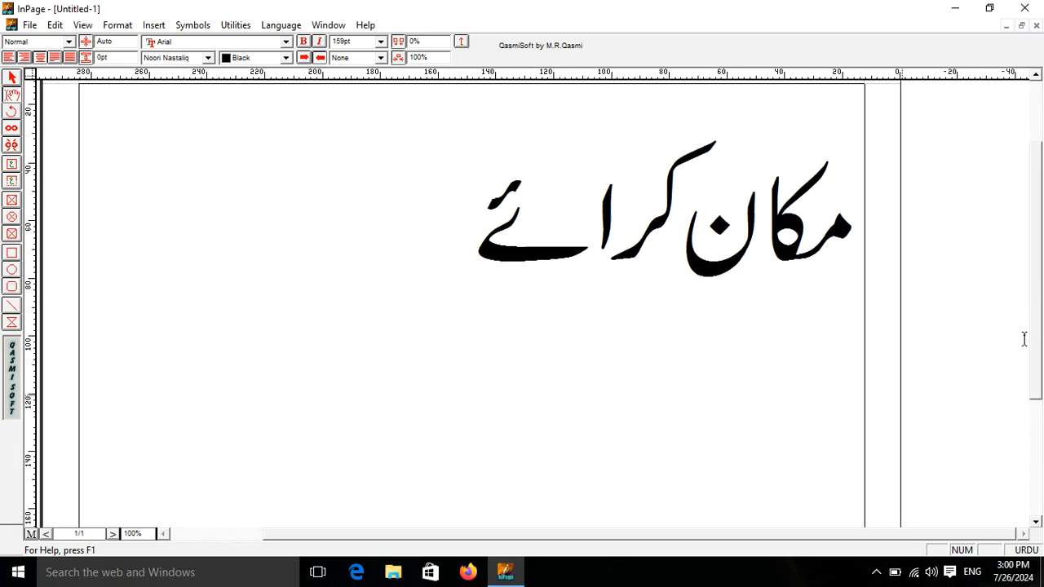
key(F11)
key(F11)
key(F11)
key(F11)
key(F11)
key(F11)
key(F11)
key(F11)
key(F11)
key(F11)
key(F11)
key(F11)
key(F11)
key(F11)
key(F11)
key(F11)
key(F11)
key(F11)
key(F11)
key(F11)
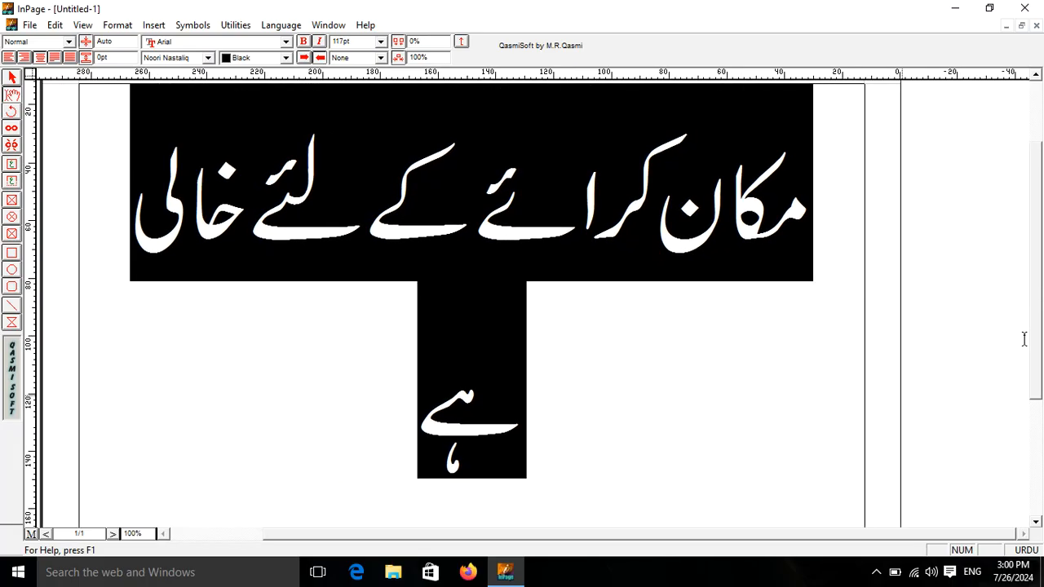
key(F11)
key(F11)
key(F11)
key(F11)
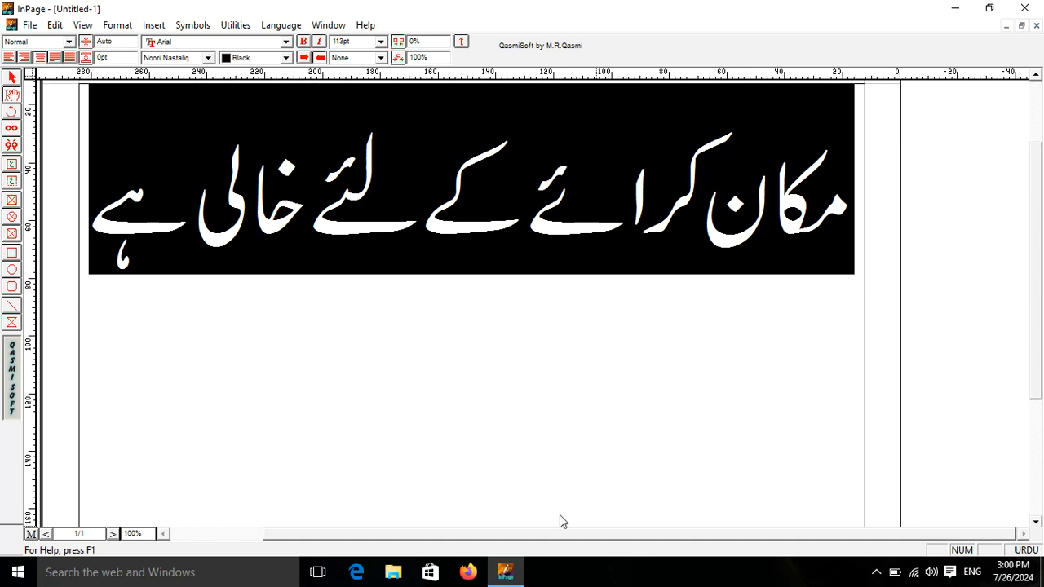
click(693, 420)
click(1035, 135)
scroll(1035, 135, down, 1)
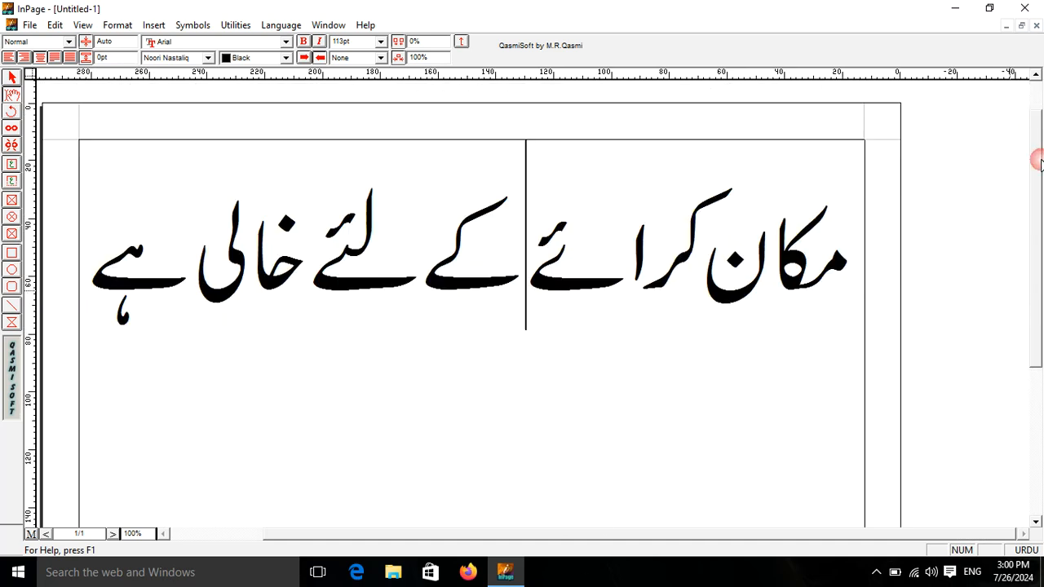
- Select the heading's text frame as an object with the Arrow tool
click(11, 78)
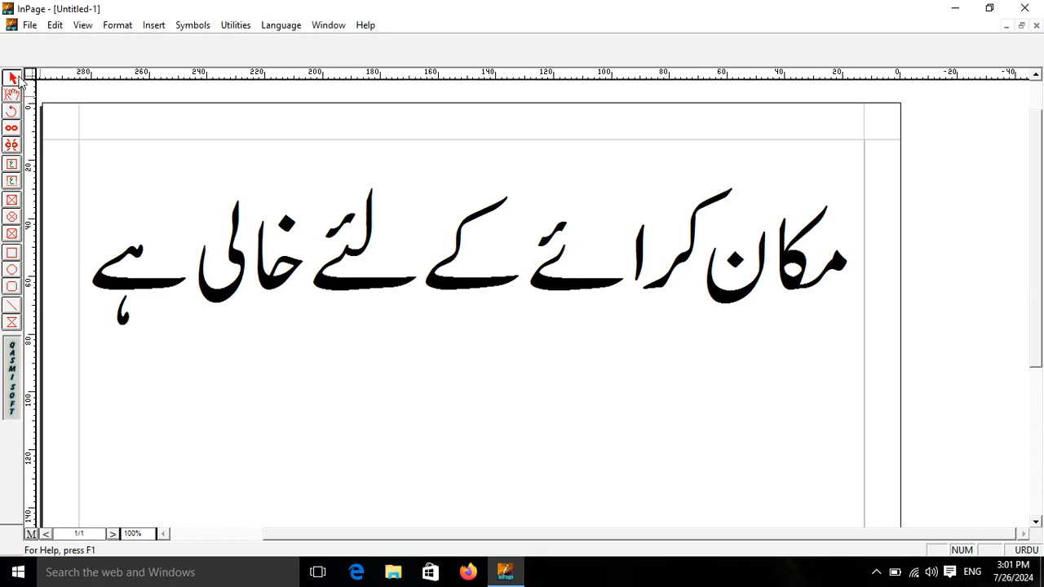
click(251, 159)
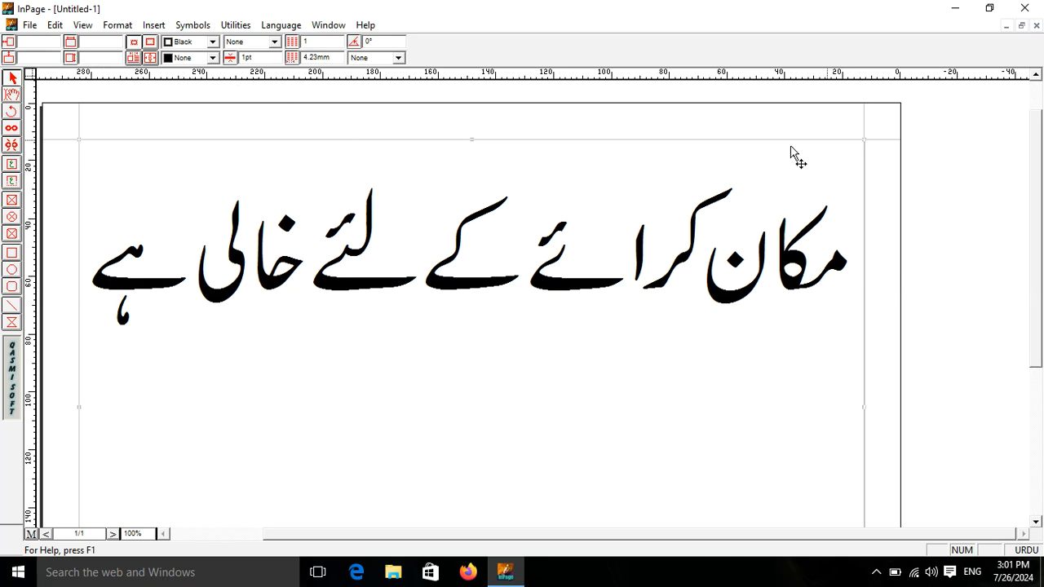
- Give the heading frame a yellow fill instead of blue
click(211, 61)
drag(214, 86, 216, 102)
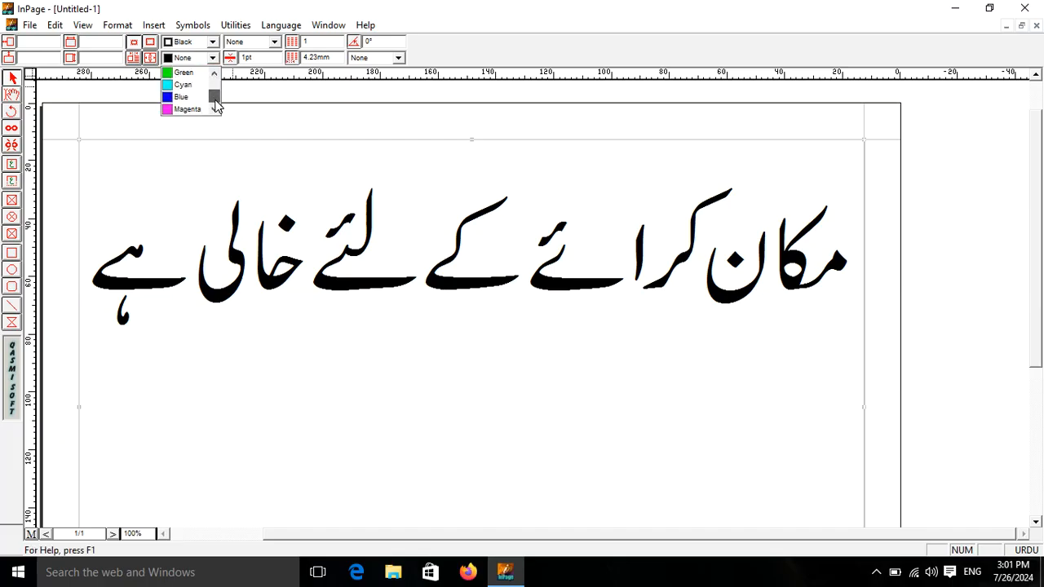
click(183, 98)
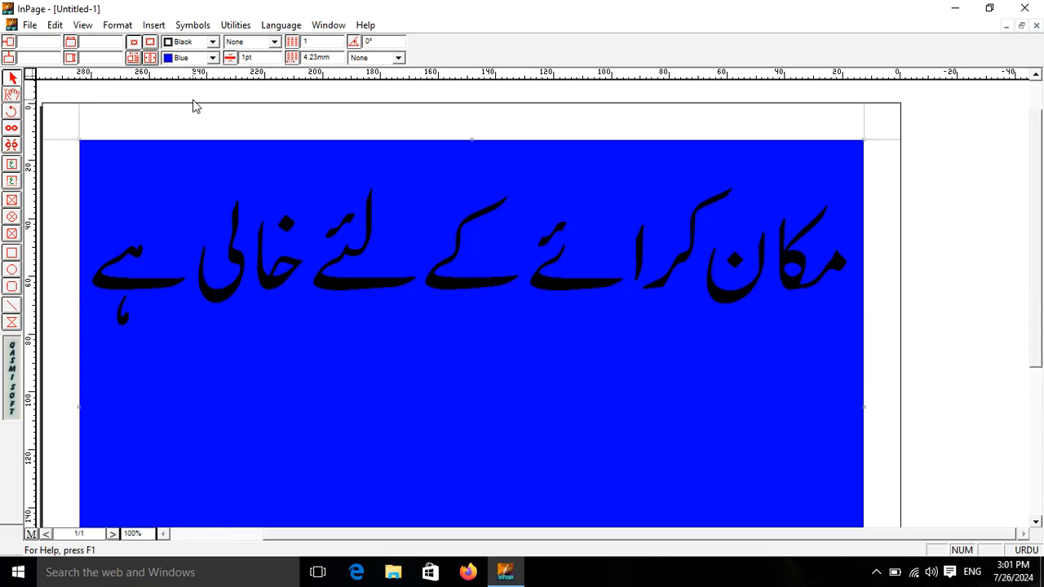
click(213, 59)
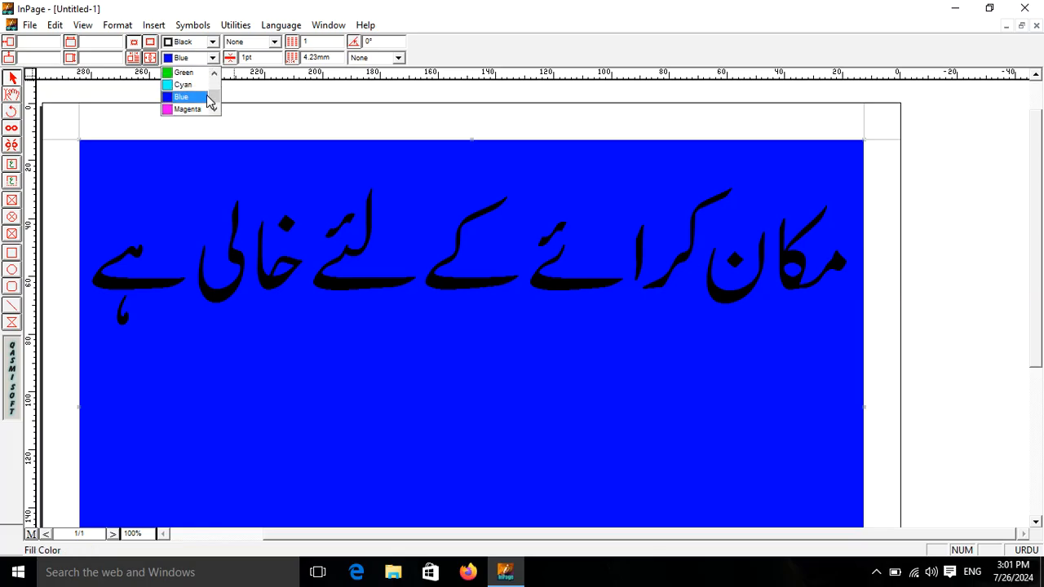
drag(214, 96, 217, 80)
click(184, 98)
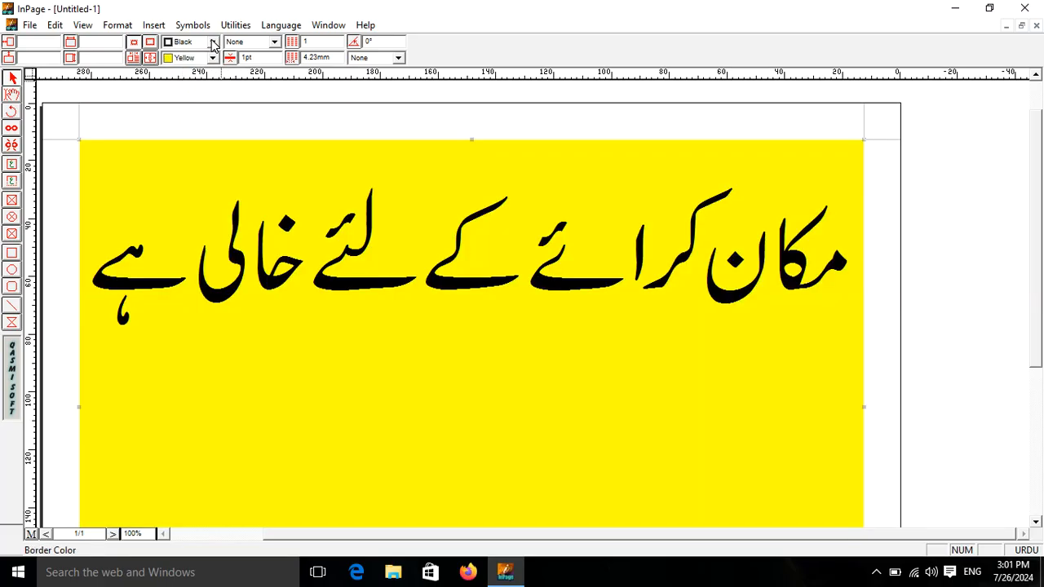
- Give the frame a solid blue border line
click(213, 41)
drag(212, 78, 214, 84)
click(192, 84)
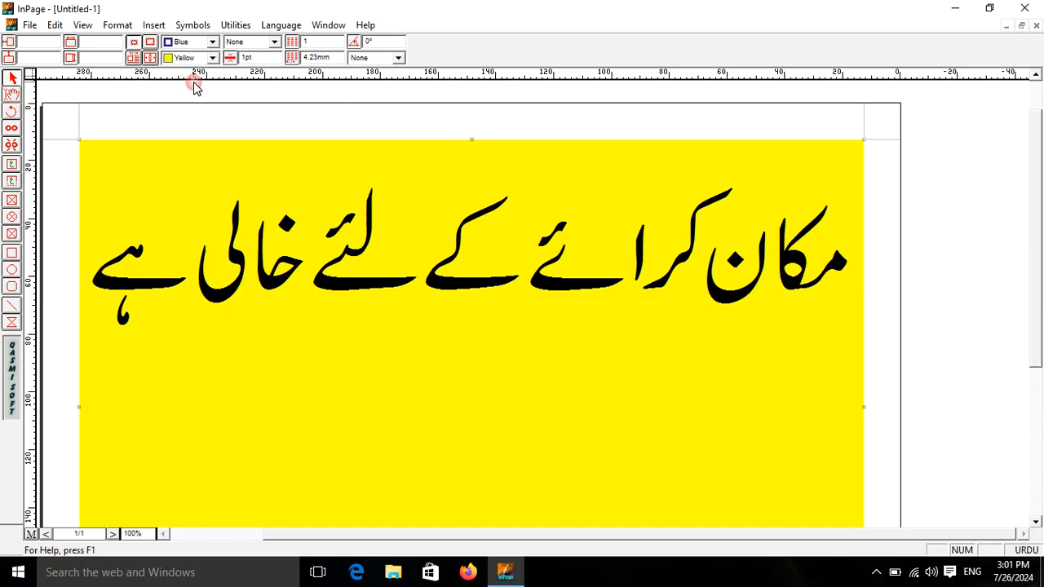
click(274, 42)
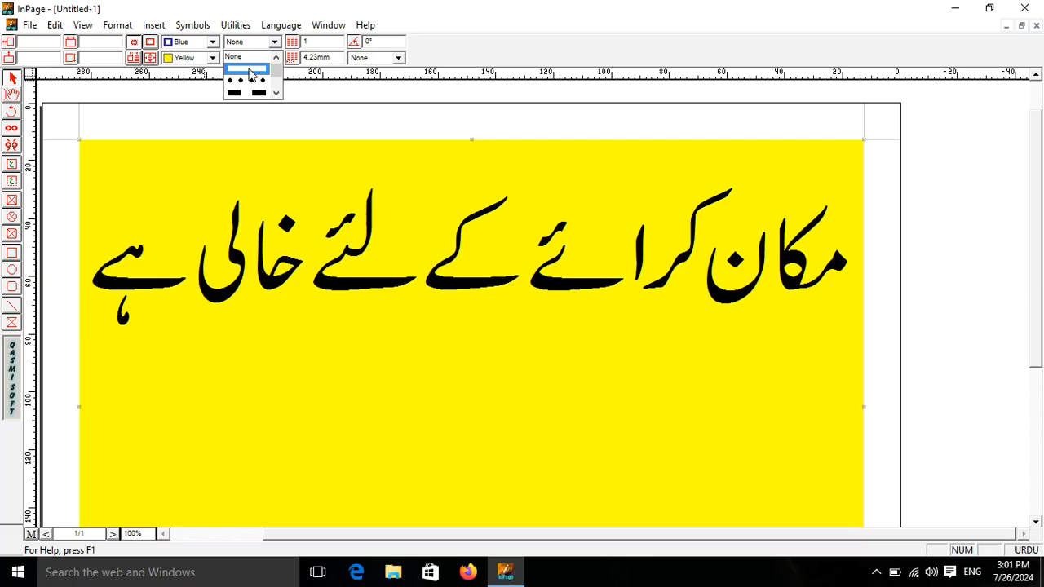
click(249, 70)
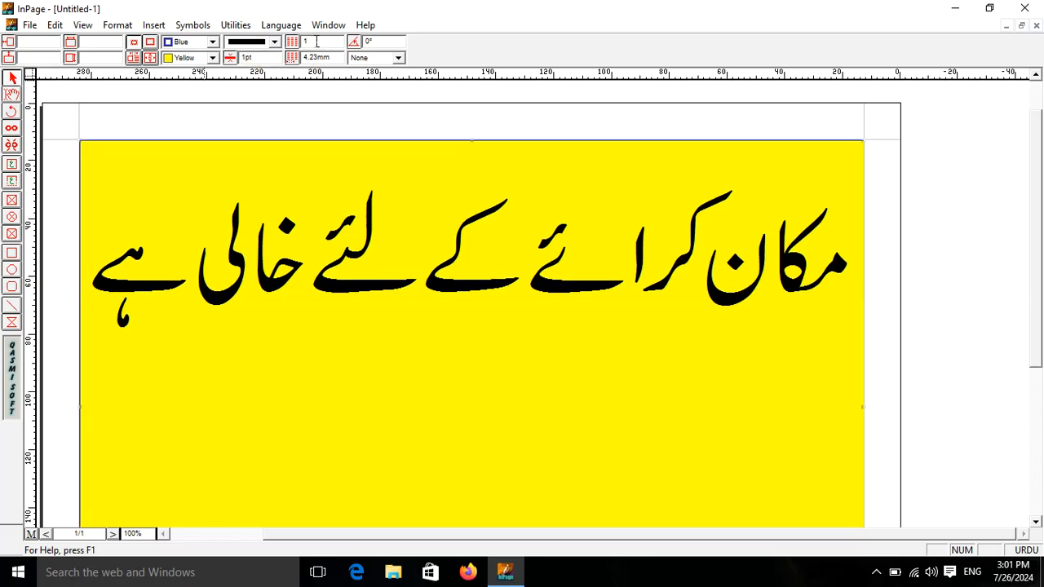
- Set the frame's border width to 12pt and change its fill to None
click(247, 57)
text(12)
key(Return)
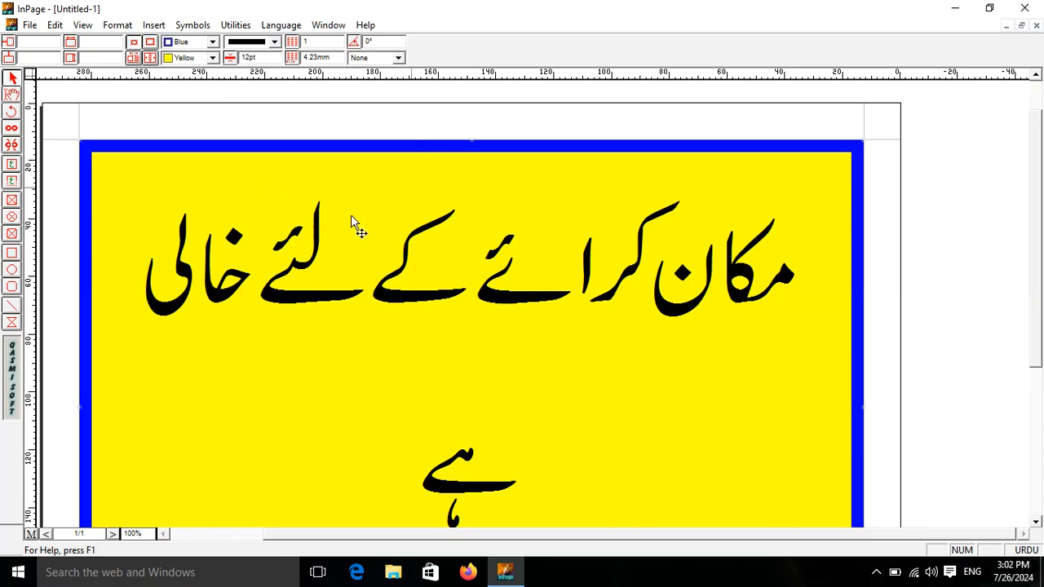
click(212, 58)
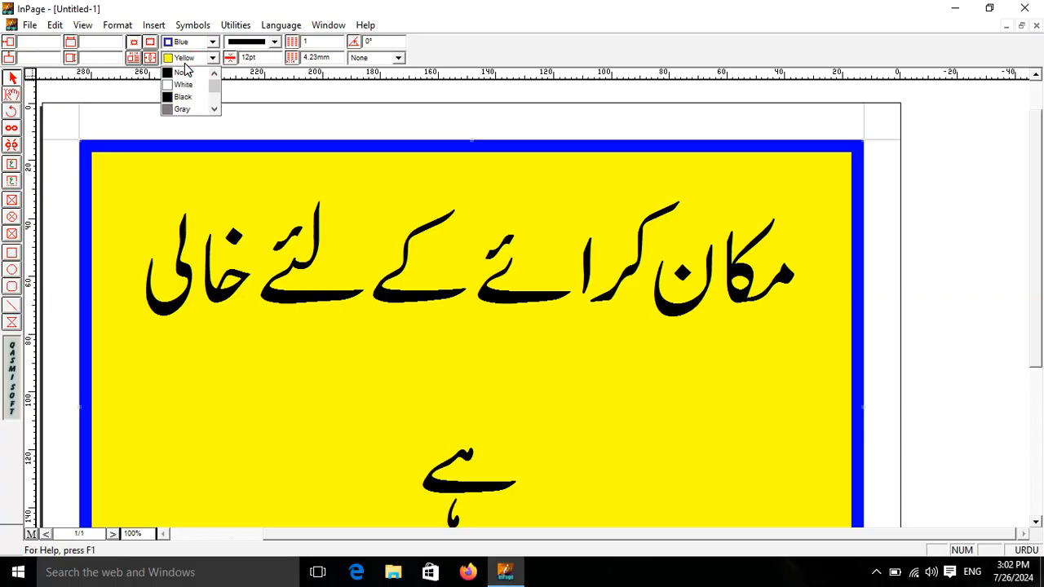
click(184, 73)
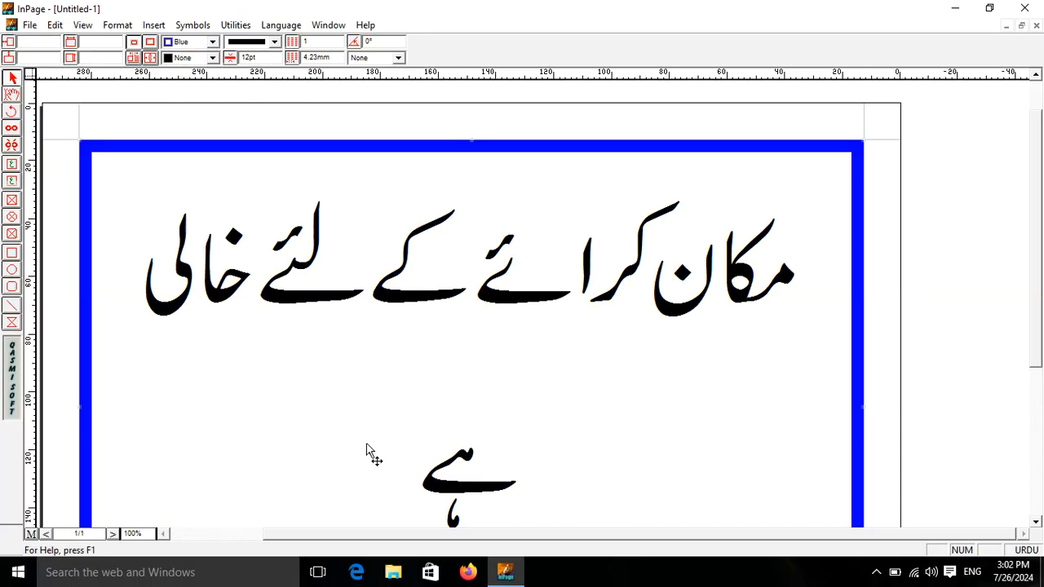
- Select both lines of the Urdu heading and reduce them to 110pt so they fit one row
click(12, 95)
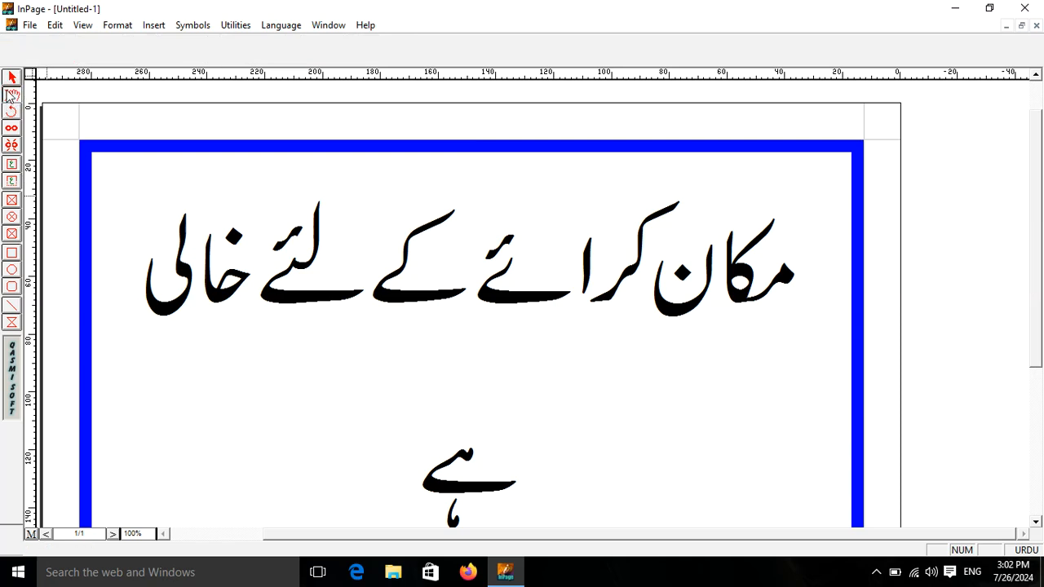
click(412, 486)
drag(489, 464, 676, 282)
click(113, 306)
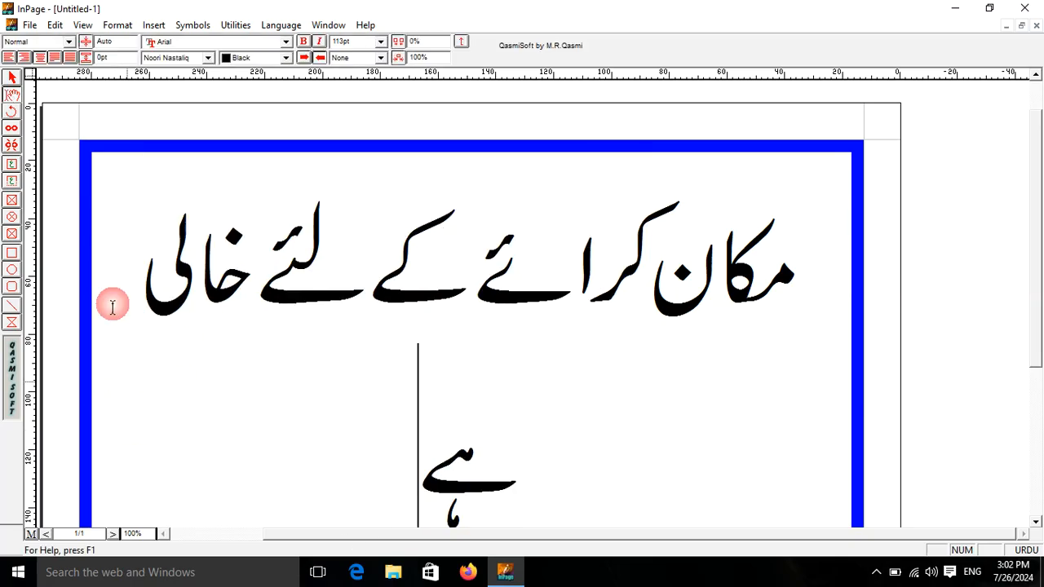
click(12, 80)
click(433, 469)
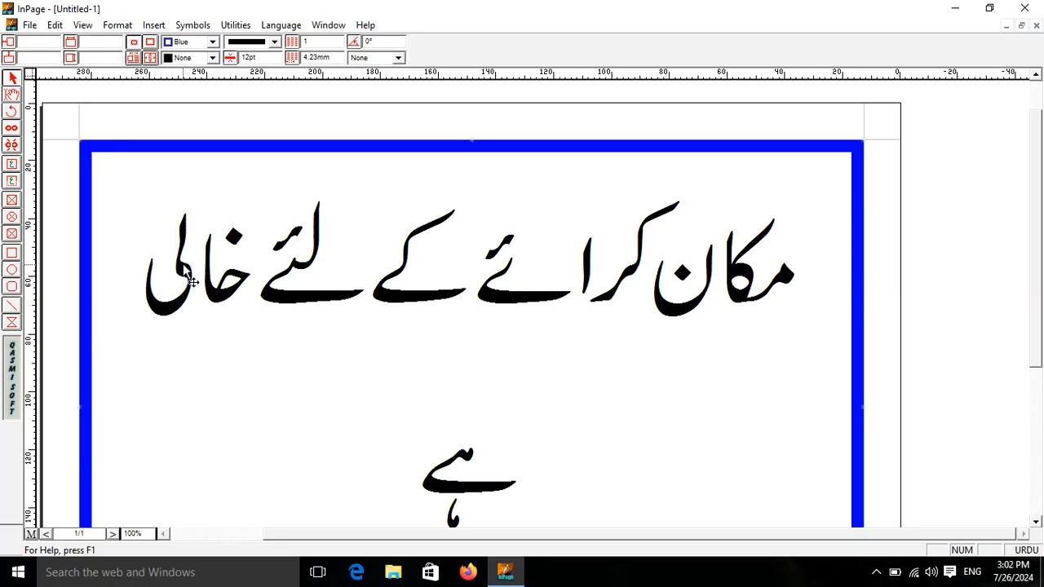
click(11, 95)
drag(407, 506, 795, 261)
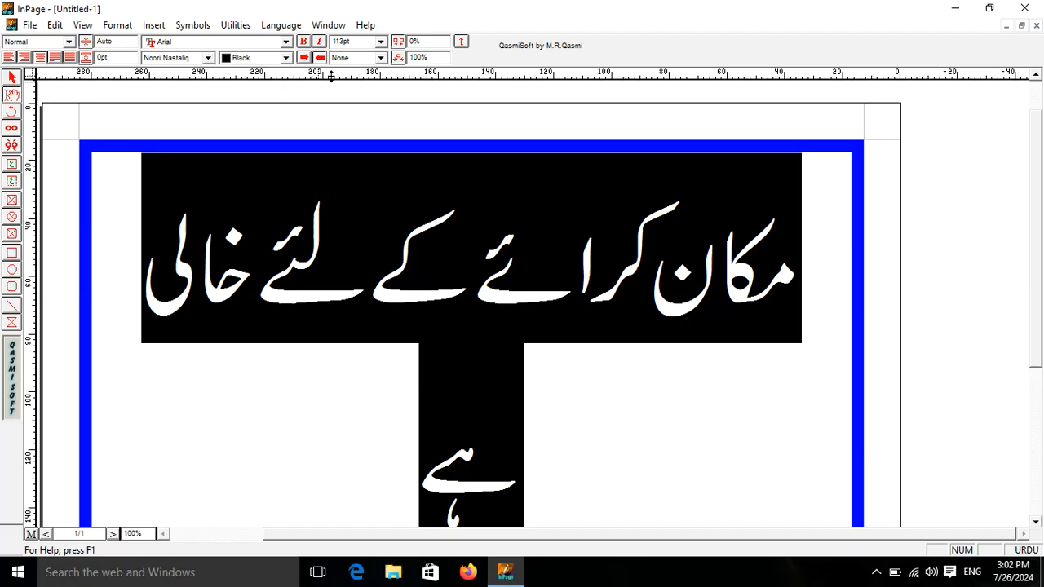
key(F7)
key(F7)
key(F7)
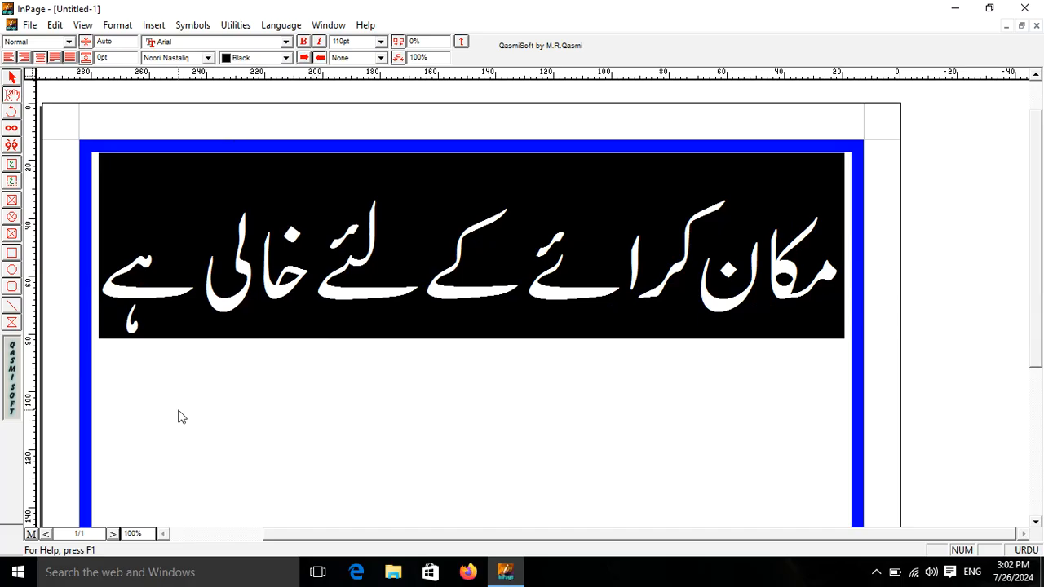
click(152, 364)
click(12, 77)
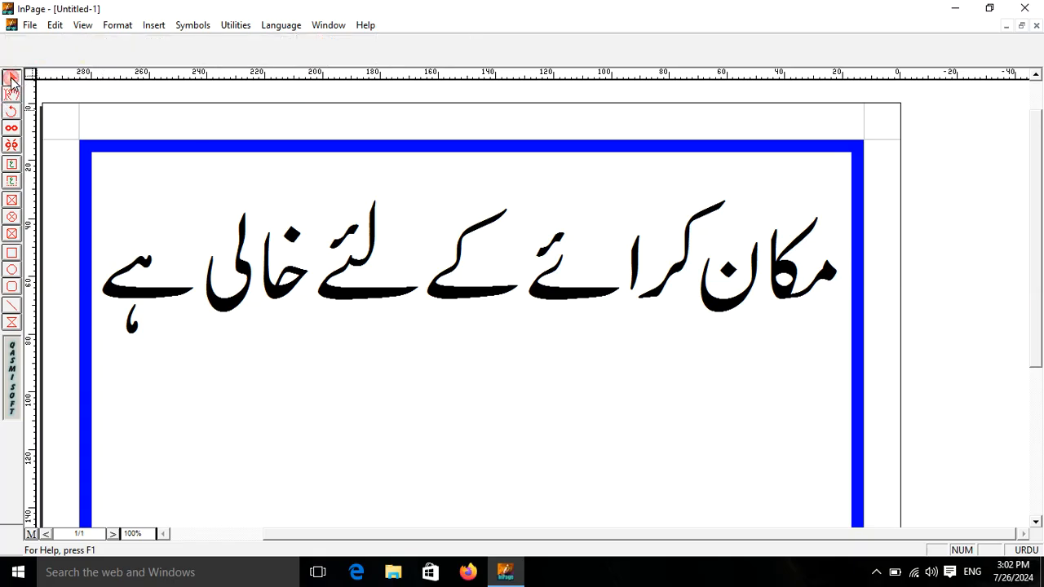
click(131, 148)
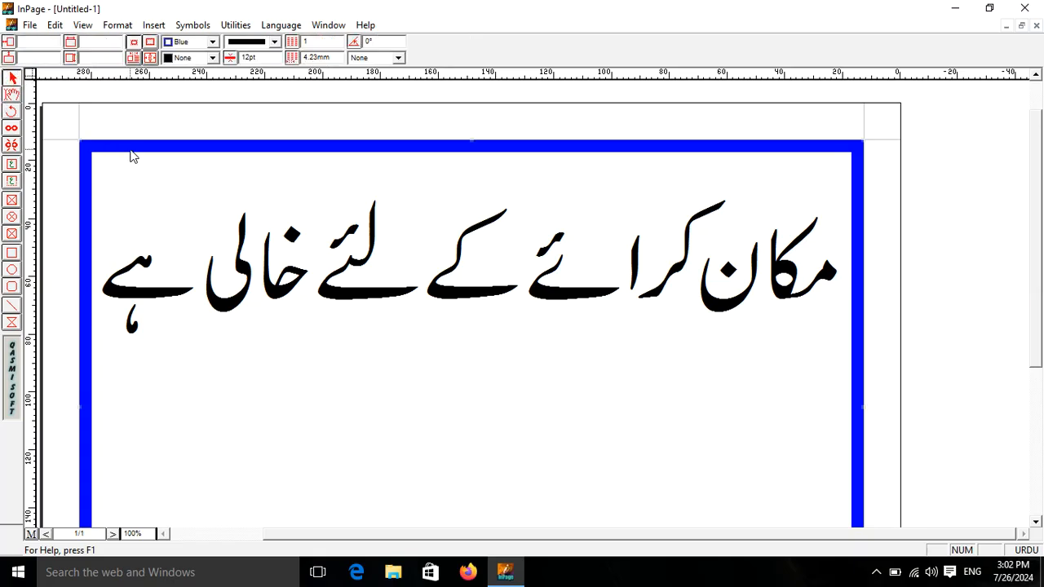
click(274, 41)
scroll(275, 78, down, 2)
click(276, 57)
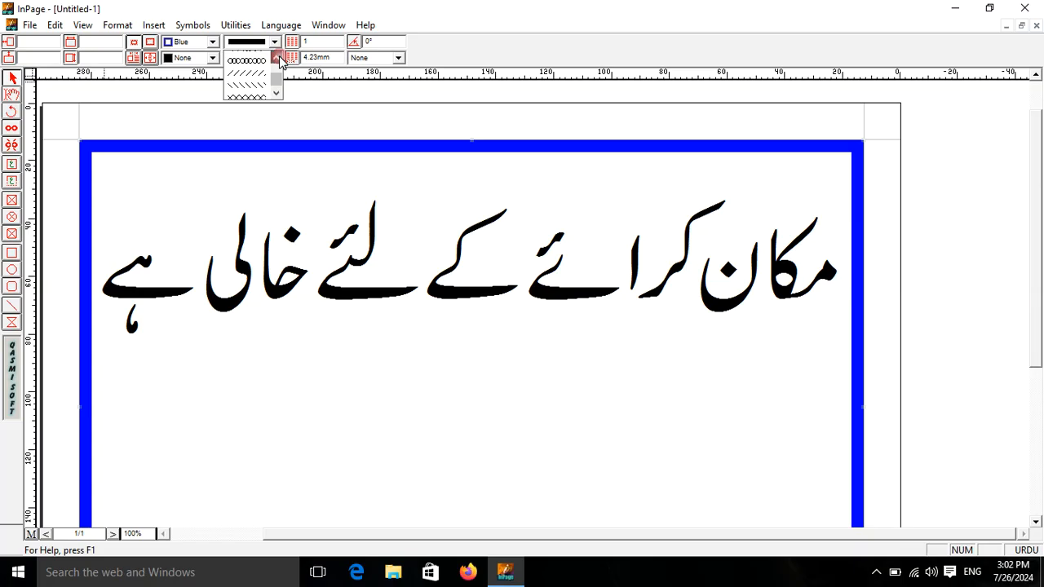
click(276, 57)
click(276, 57)
click(277, 58)
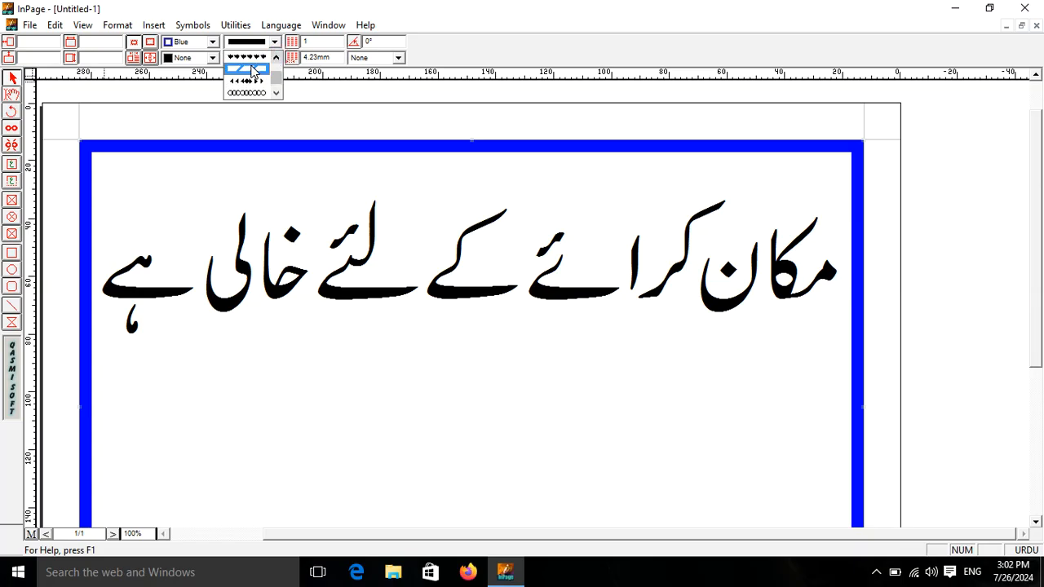
click(255, 69)
click(276, 43)
click(277, 57)
click(277, 57)
click(260, 62)
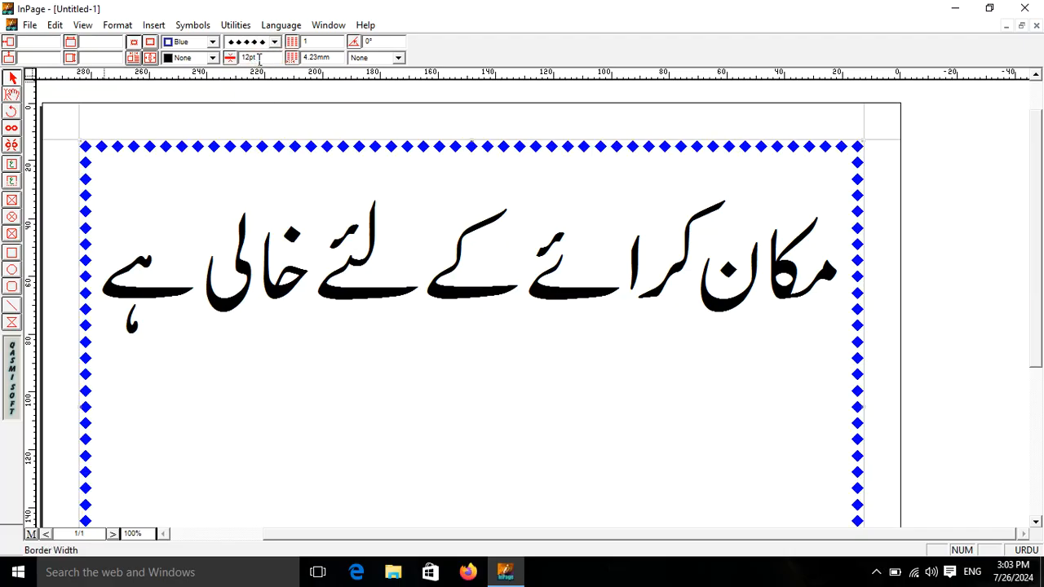
click(277, 42)
scroll(282, 69, up, 1)
scroll(282, 72, up, 3)
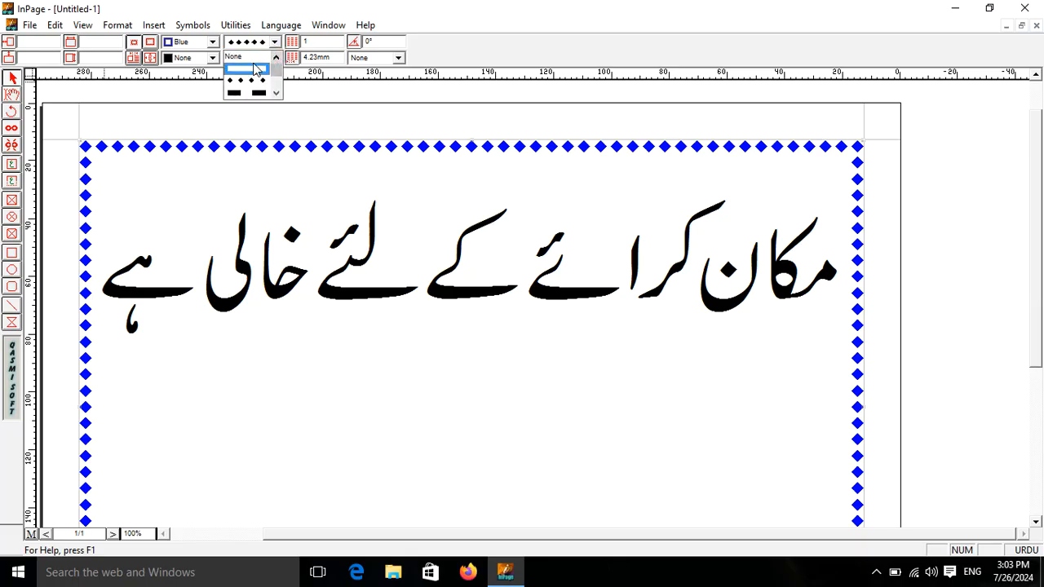
click(253, 61)
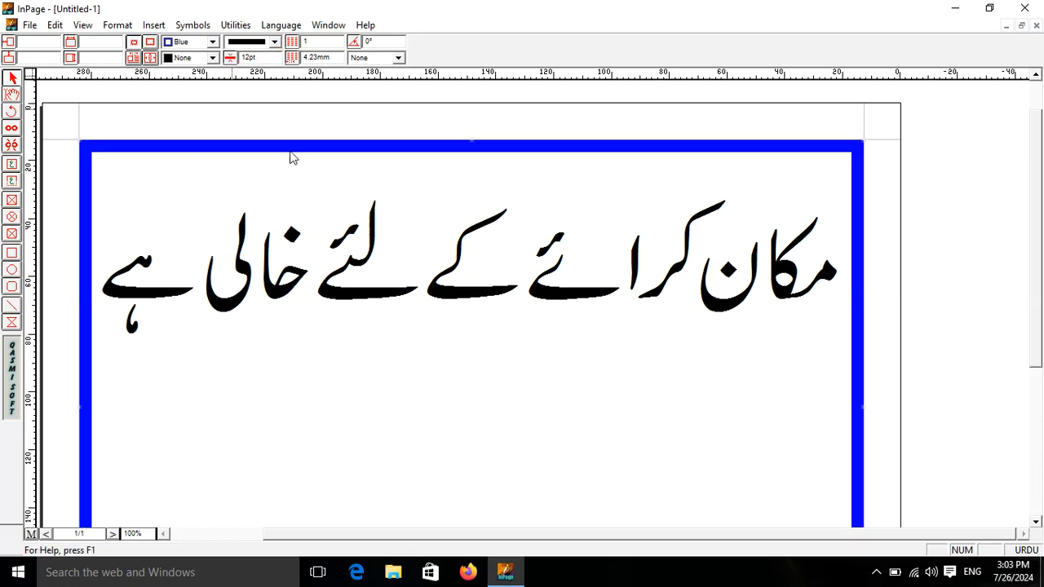
drag(1042, 233, 1042, 325)
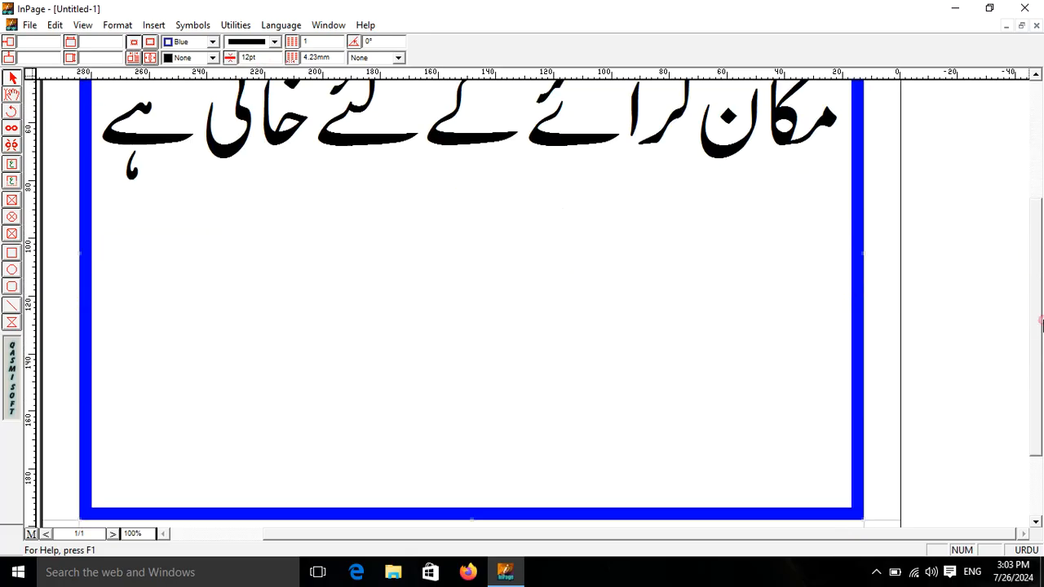
- Put the text cursor at the heading's end and start typing a new character size, 4
click(13, 94)
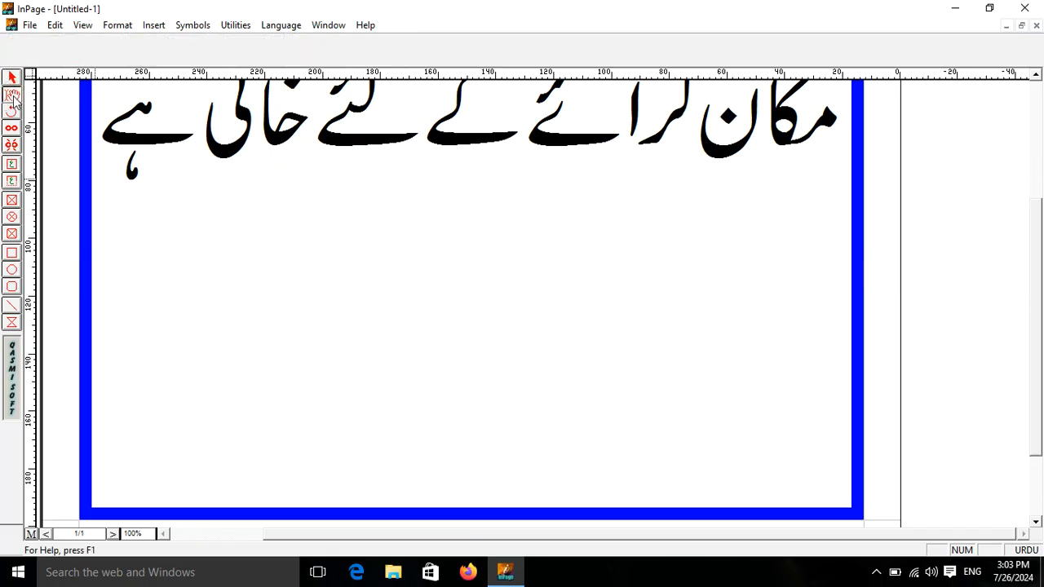
click(303, 279)
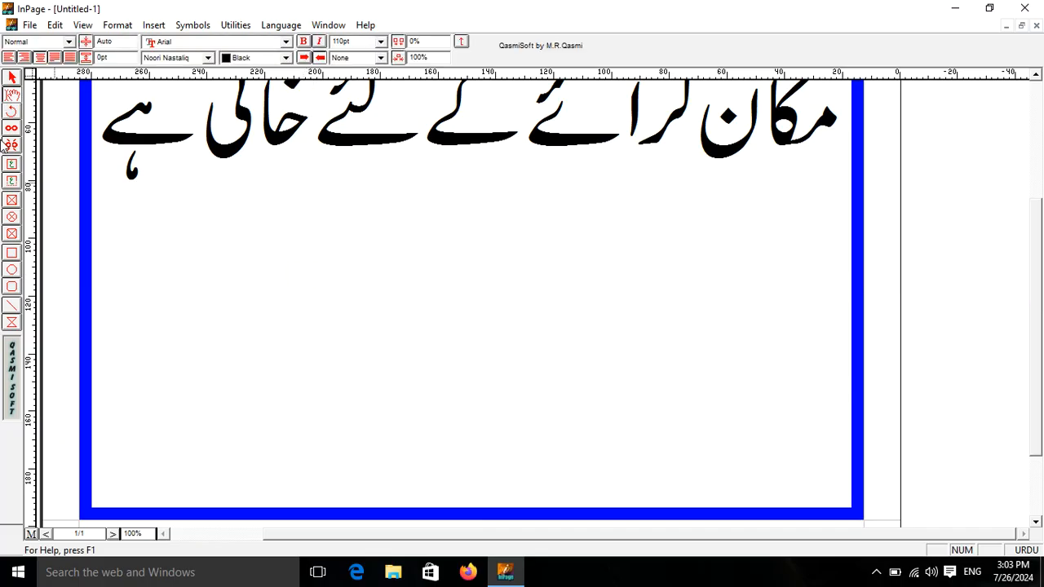
click(102, 125)
click(373, 42)
text(4)
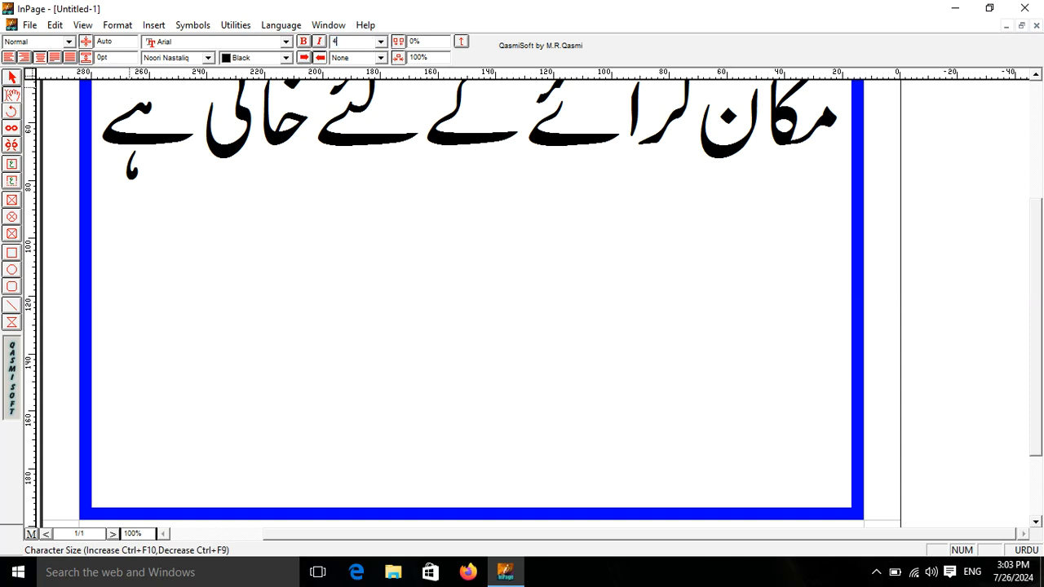
- Type 'For contact' in English below the Urdu heading and remove the empty lines above it
click(1030, 551)
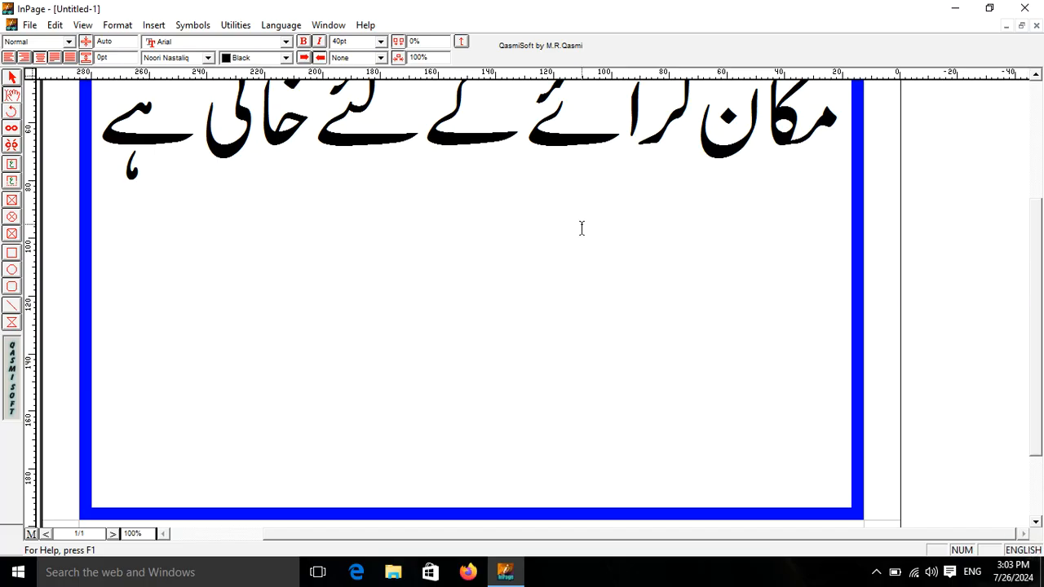
text(For contact)
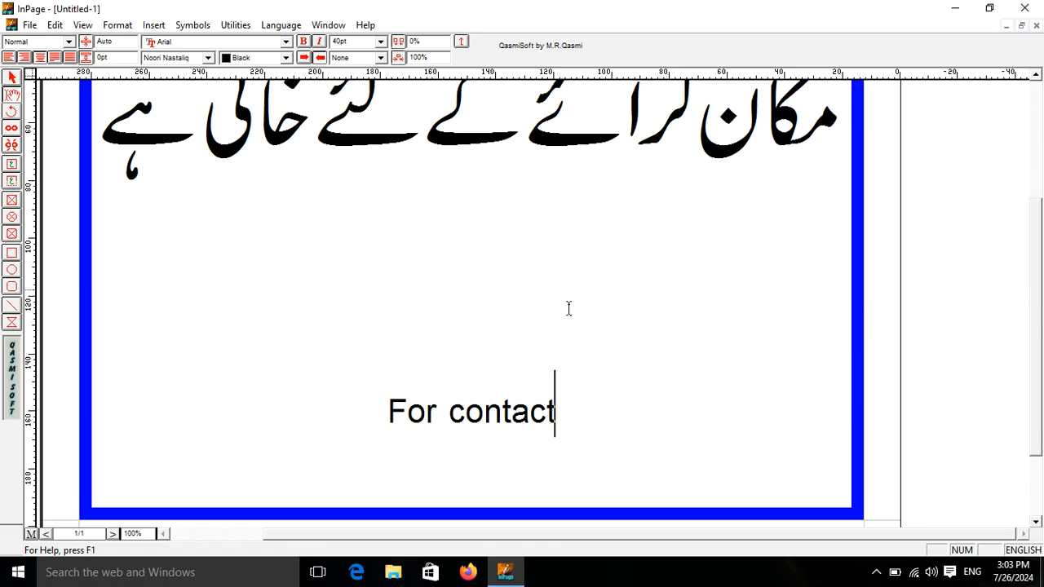
click(366, 394)
click(395, 401)
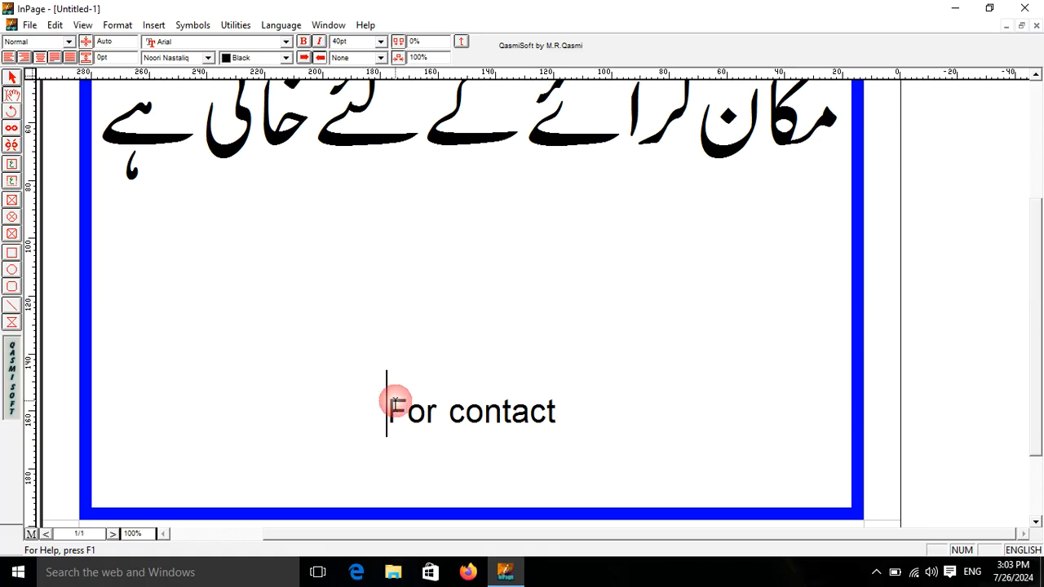
key(BackSpace)
key(BackSpace)
key(BackSpace)
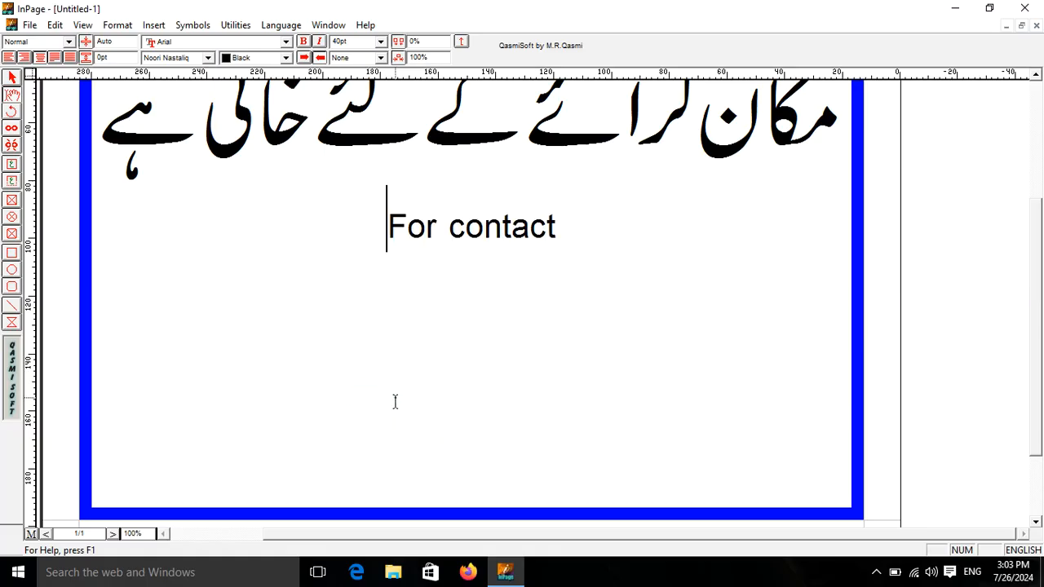
click(582, 216)
key(Return)
key(Return)
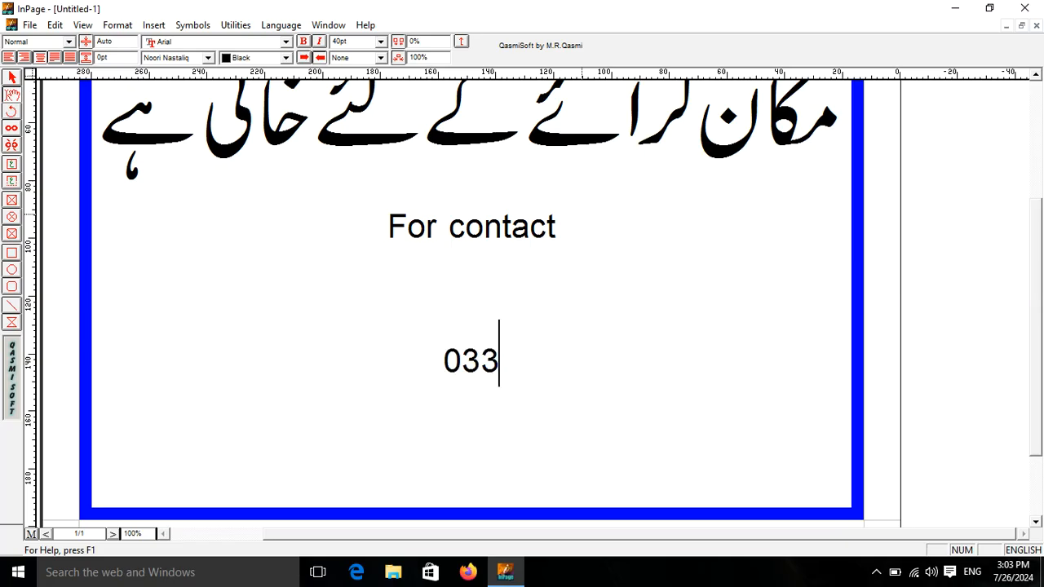
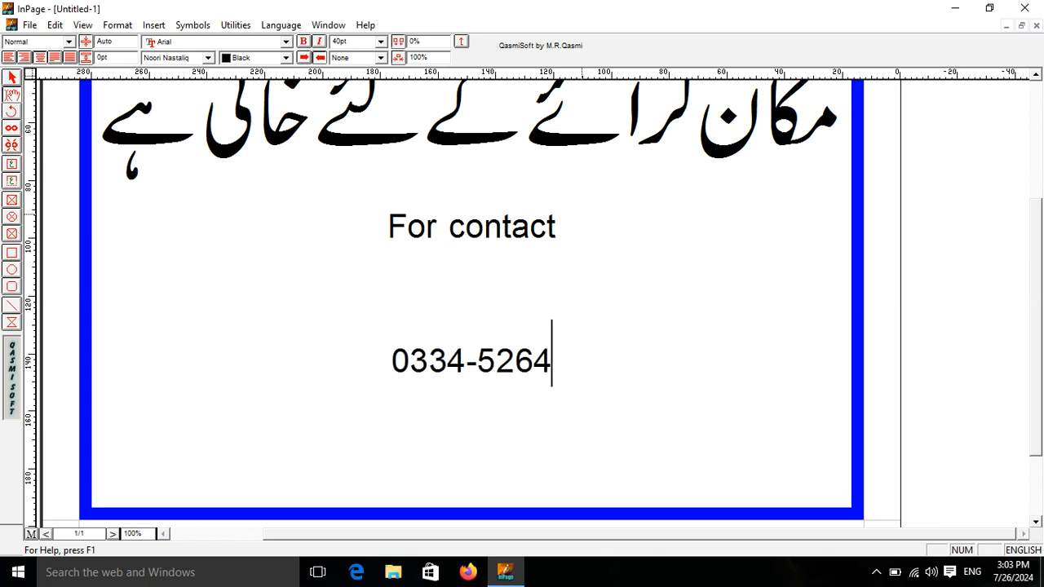
- Make the phone number red and set it in Arial Black
drag(646, 403, 365, 357)
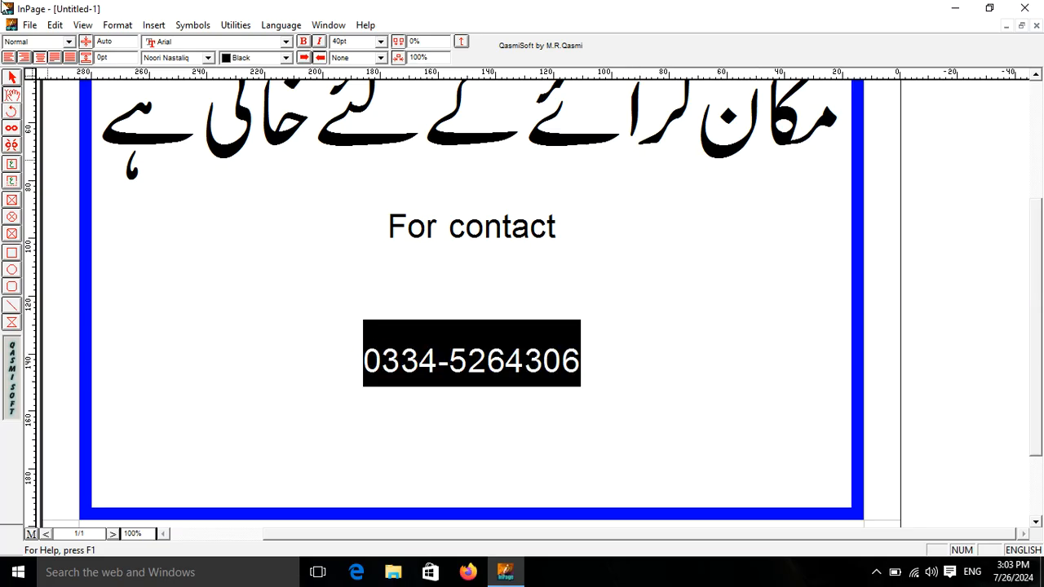
click(285, 57)
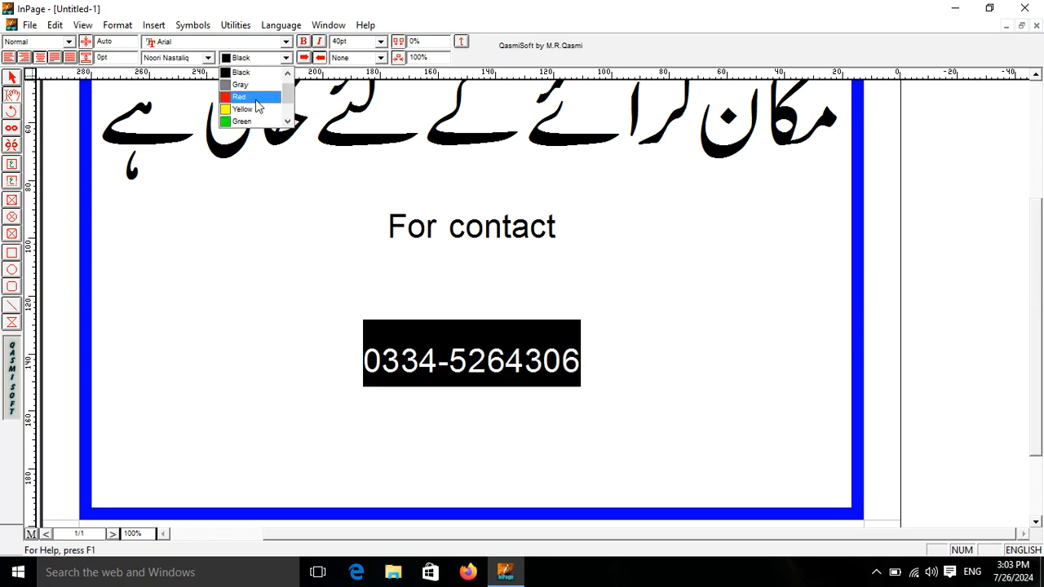
click(251, 98)
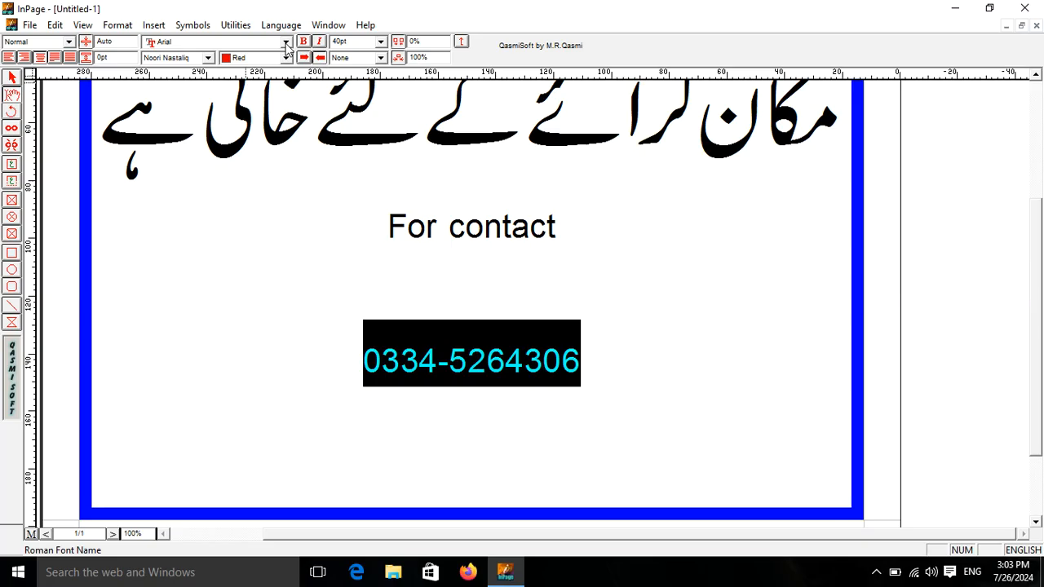
click(207, 57)
click(207, 58)
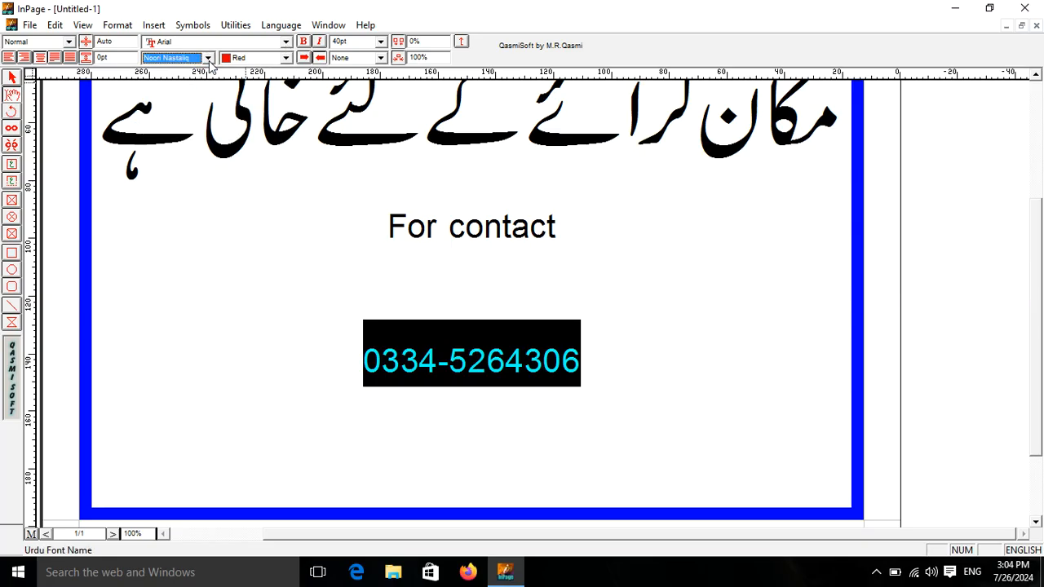
click(286, 43)
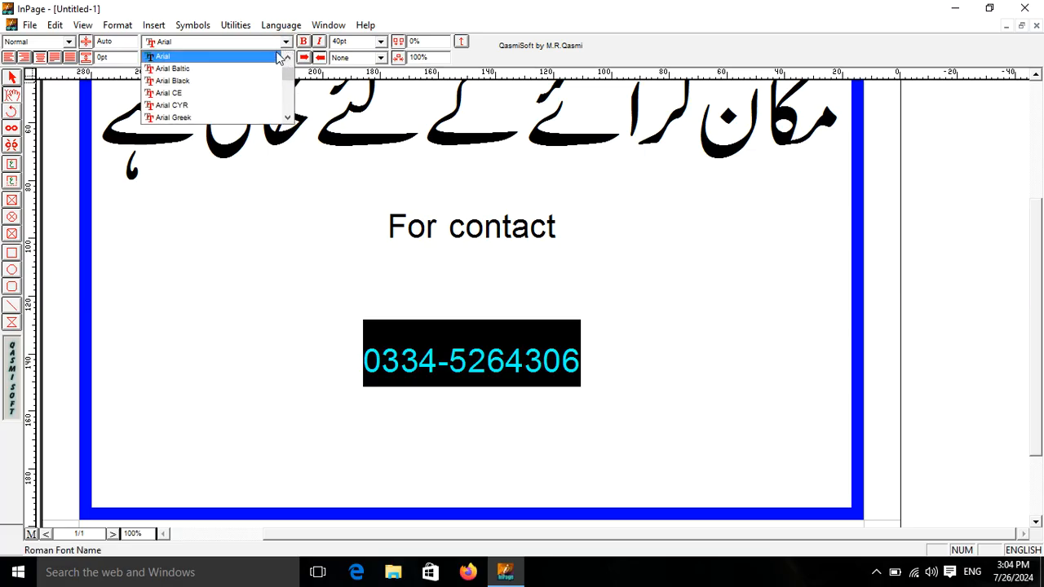
click(220, 81)
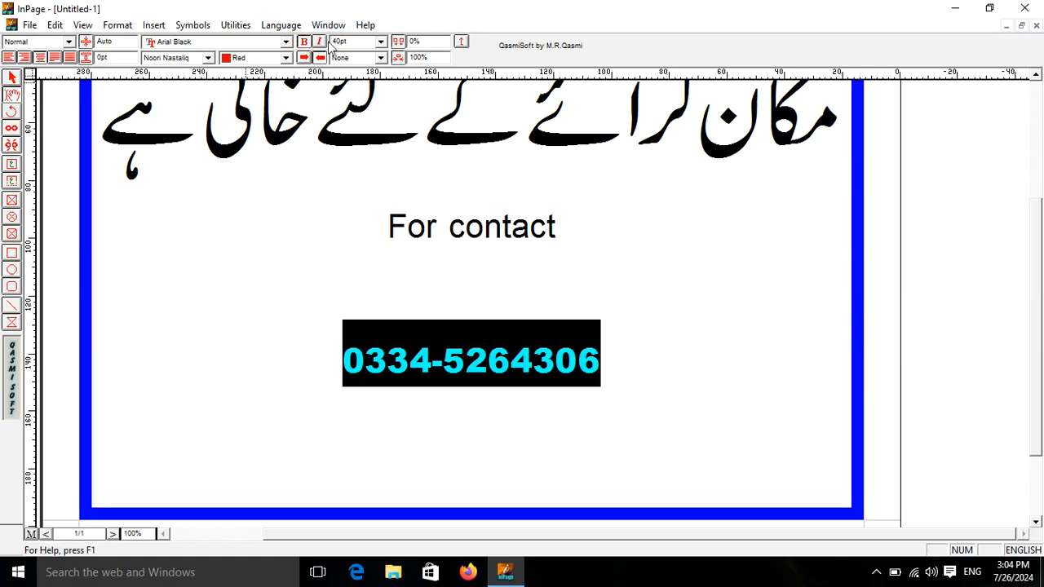
- Enlarge the phone number to 100pt, trying 65pt first
click(360, 42)
text(65)
key(Return)
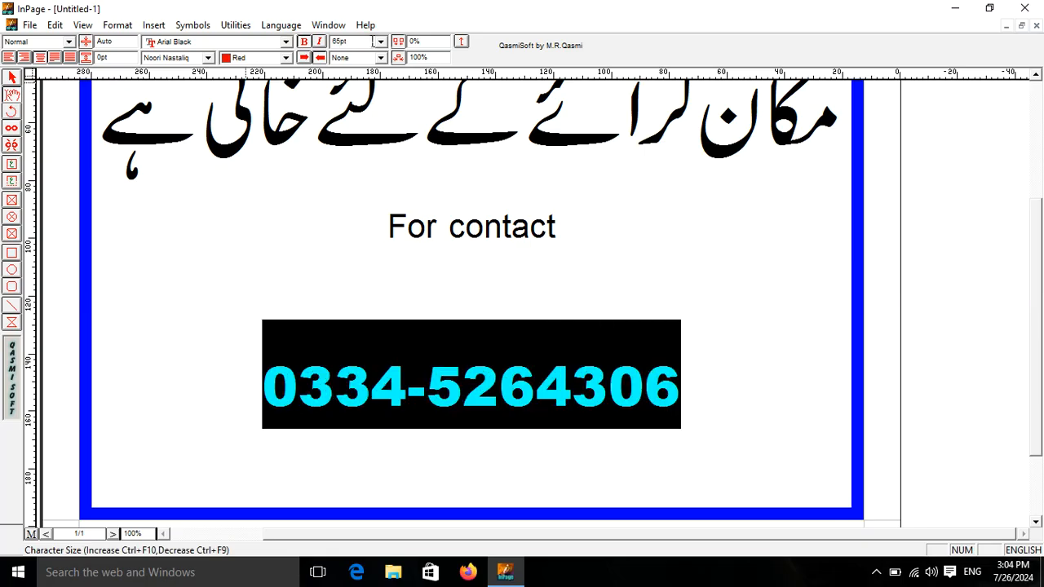
click(359, 43)
text(1)
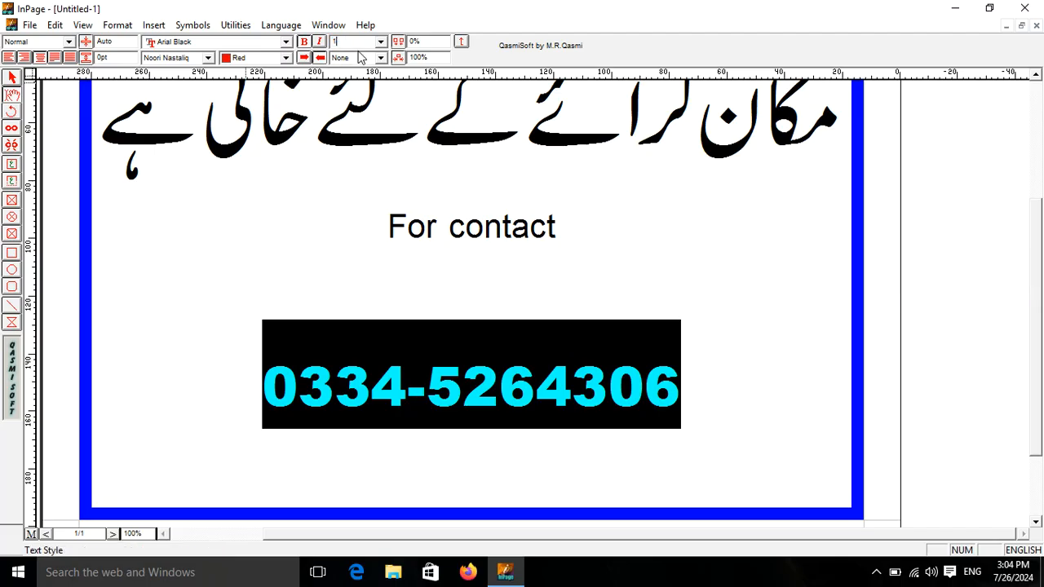
text(00)
key(Return)
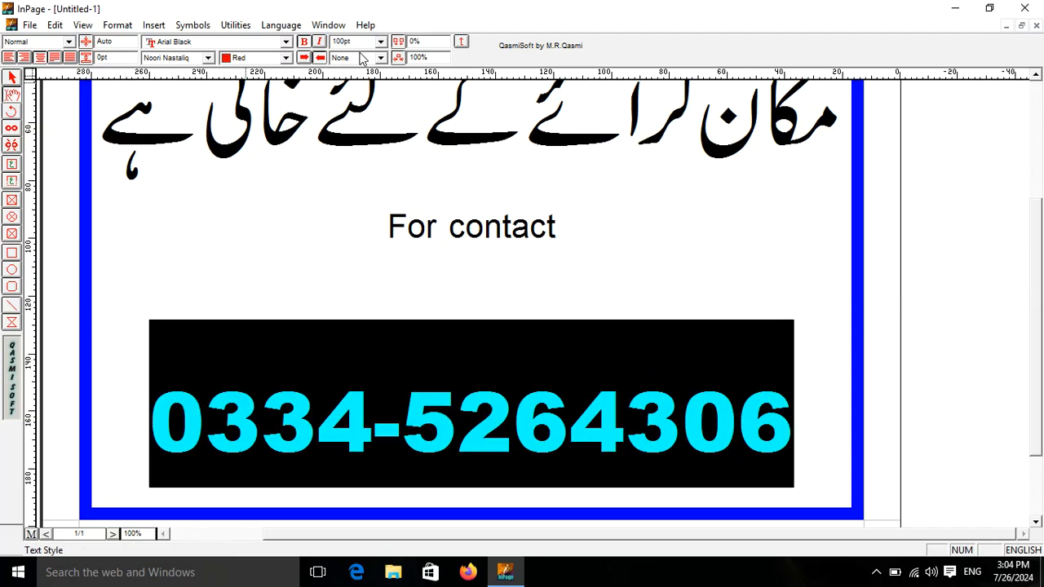
drag(386, 226, 564, 252)
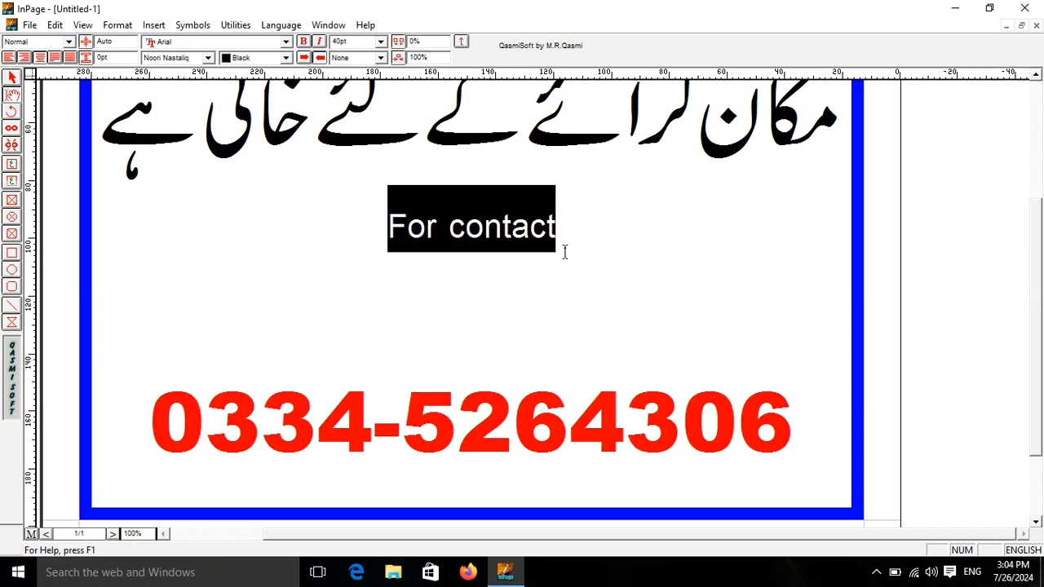
- Set the 'For contact' line to 45pt, trying 55pt first, then deselect it
click(357, 41)
text(55)
key(Return)
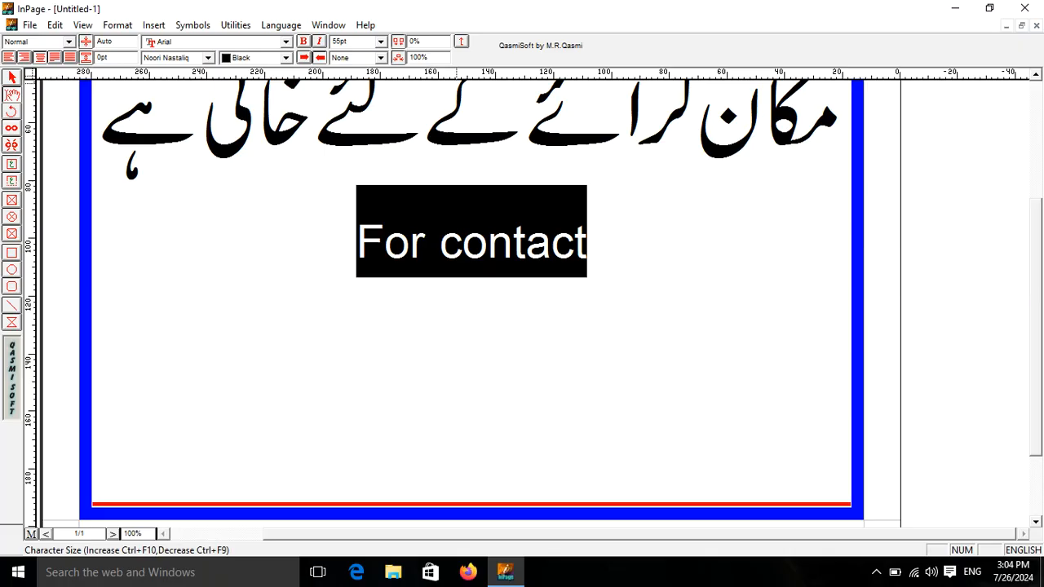
click(359, 42)
text(45)
key(Return)
click(617, 307)
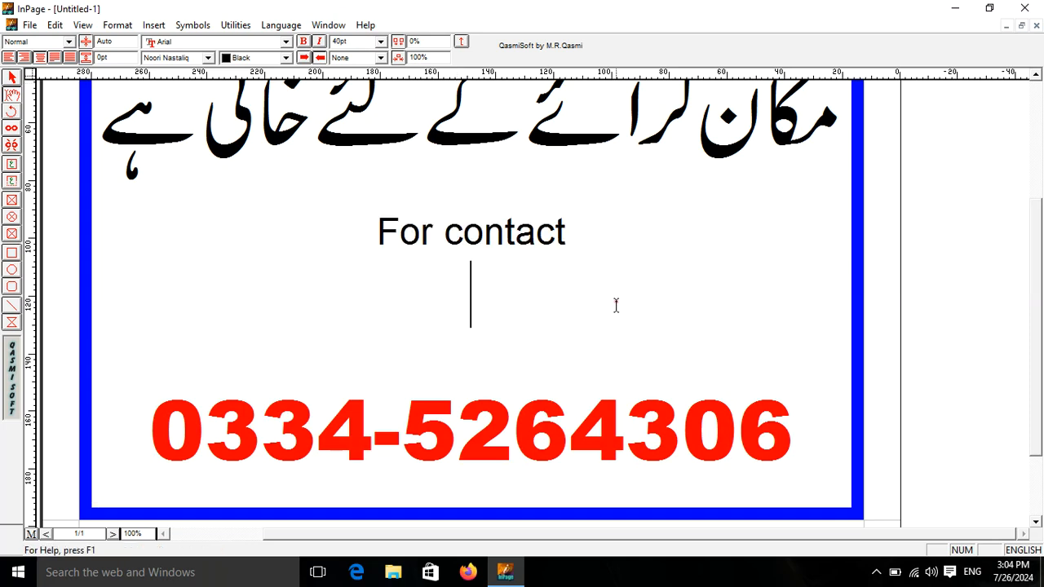
drag(1040, 236, 1035, 288)
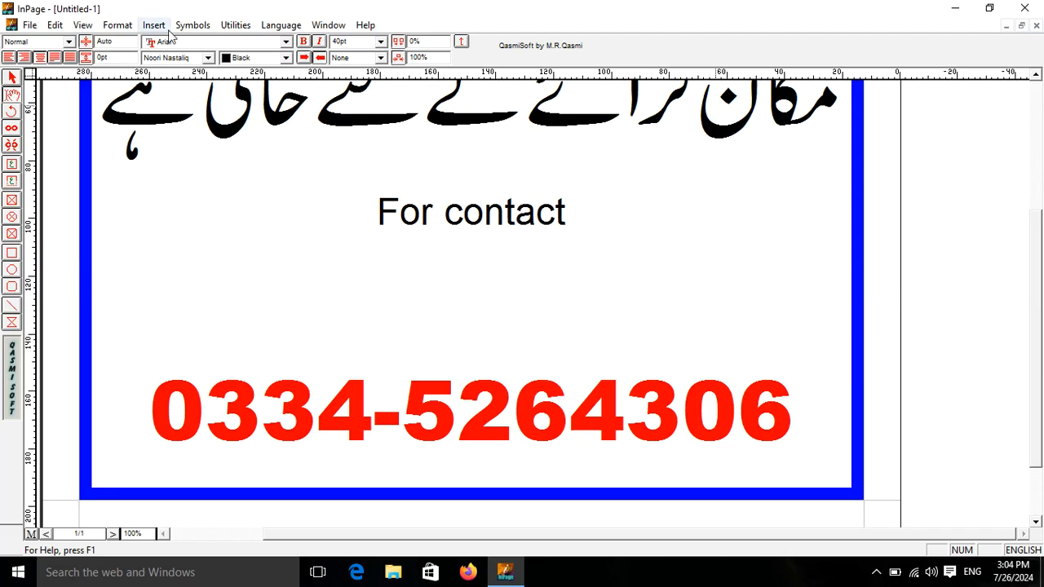
- Switch to the selection arrow tool and scroll back to the top of the poster
click(13, 79)
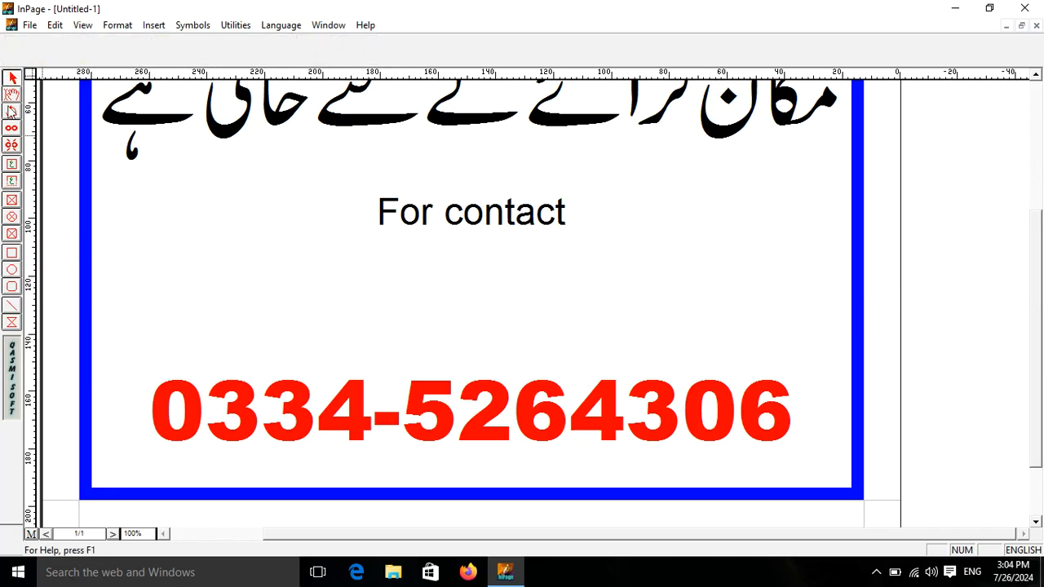
drag(1042, 139, 1040, 290)
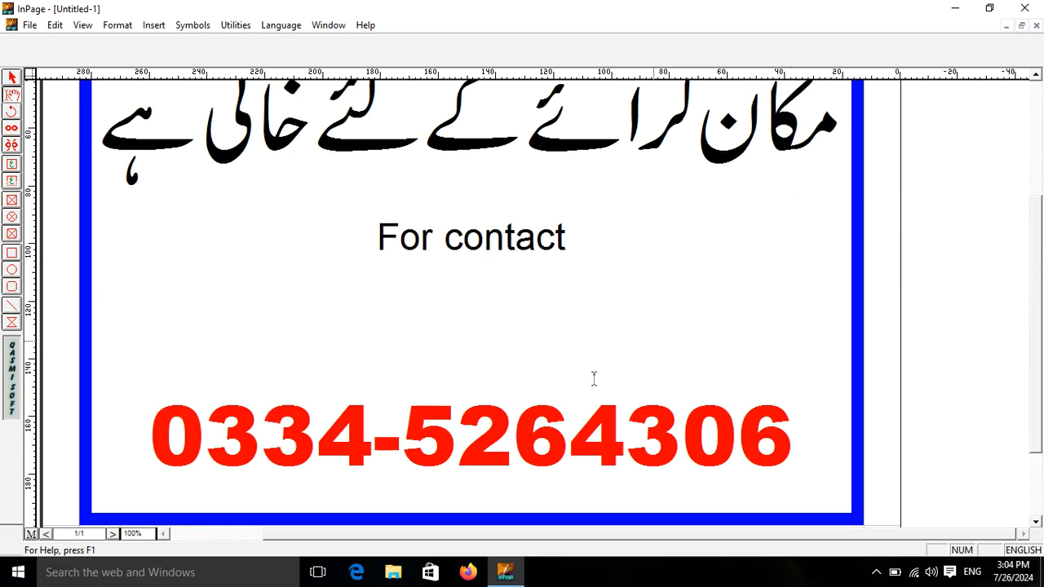
drag(1037, 348, 1038, 232)
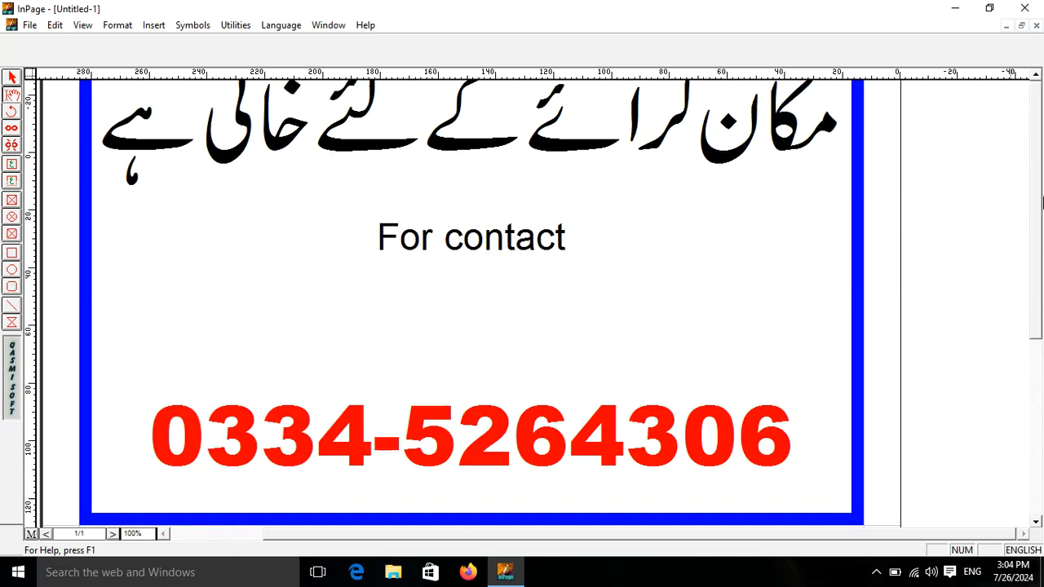